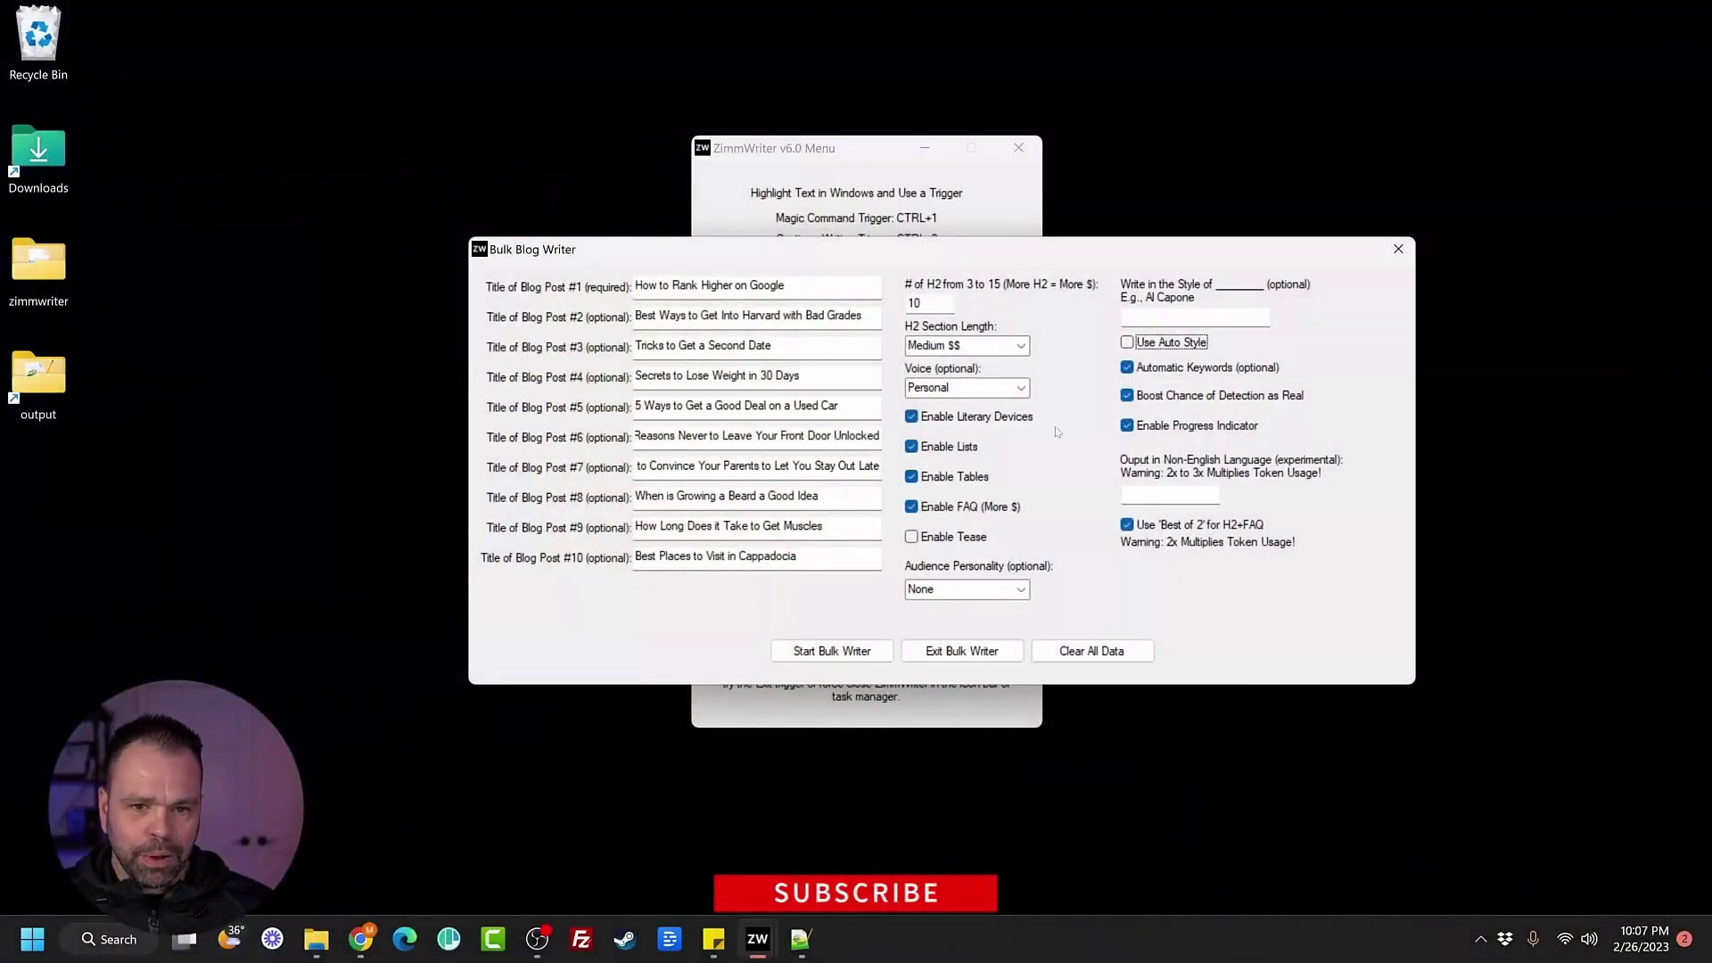
Step: Nudge the Bulk Blog Writer window left and select the '# of H2' value 10 to replace with 5
{"action": "left_click_drag", "start_coordinate": [731, 256], "coordinate": [692, 252]}
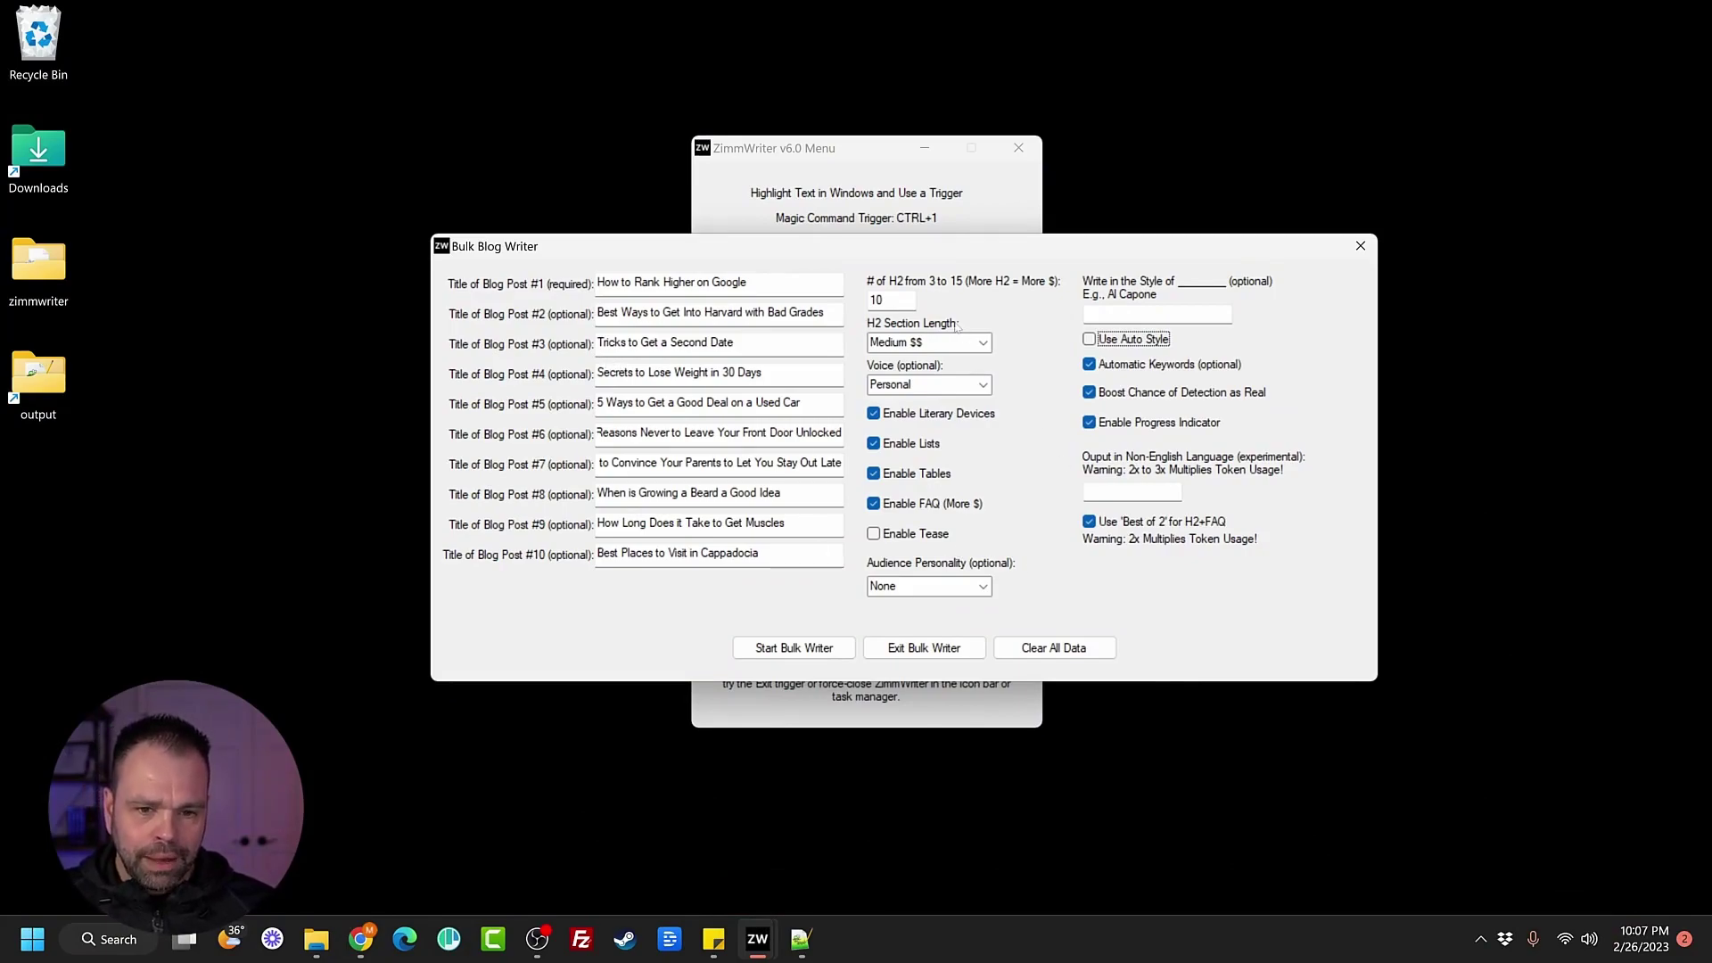
{"action": "left_click_drag", "start_coordinate": [887, 300], "coordinate": [855, 297]}
{"action": "type", "text": "5"}
{"action": "left_click", "coordinate": [776, 312]}
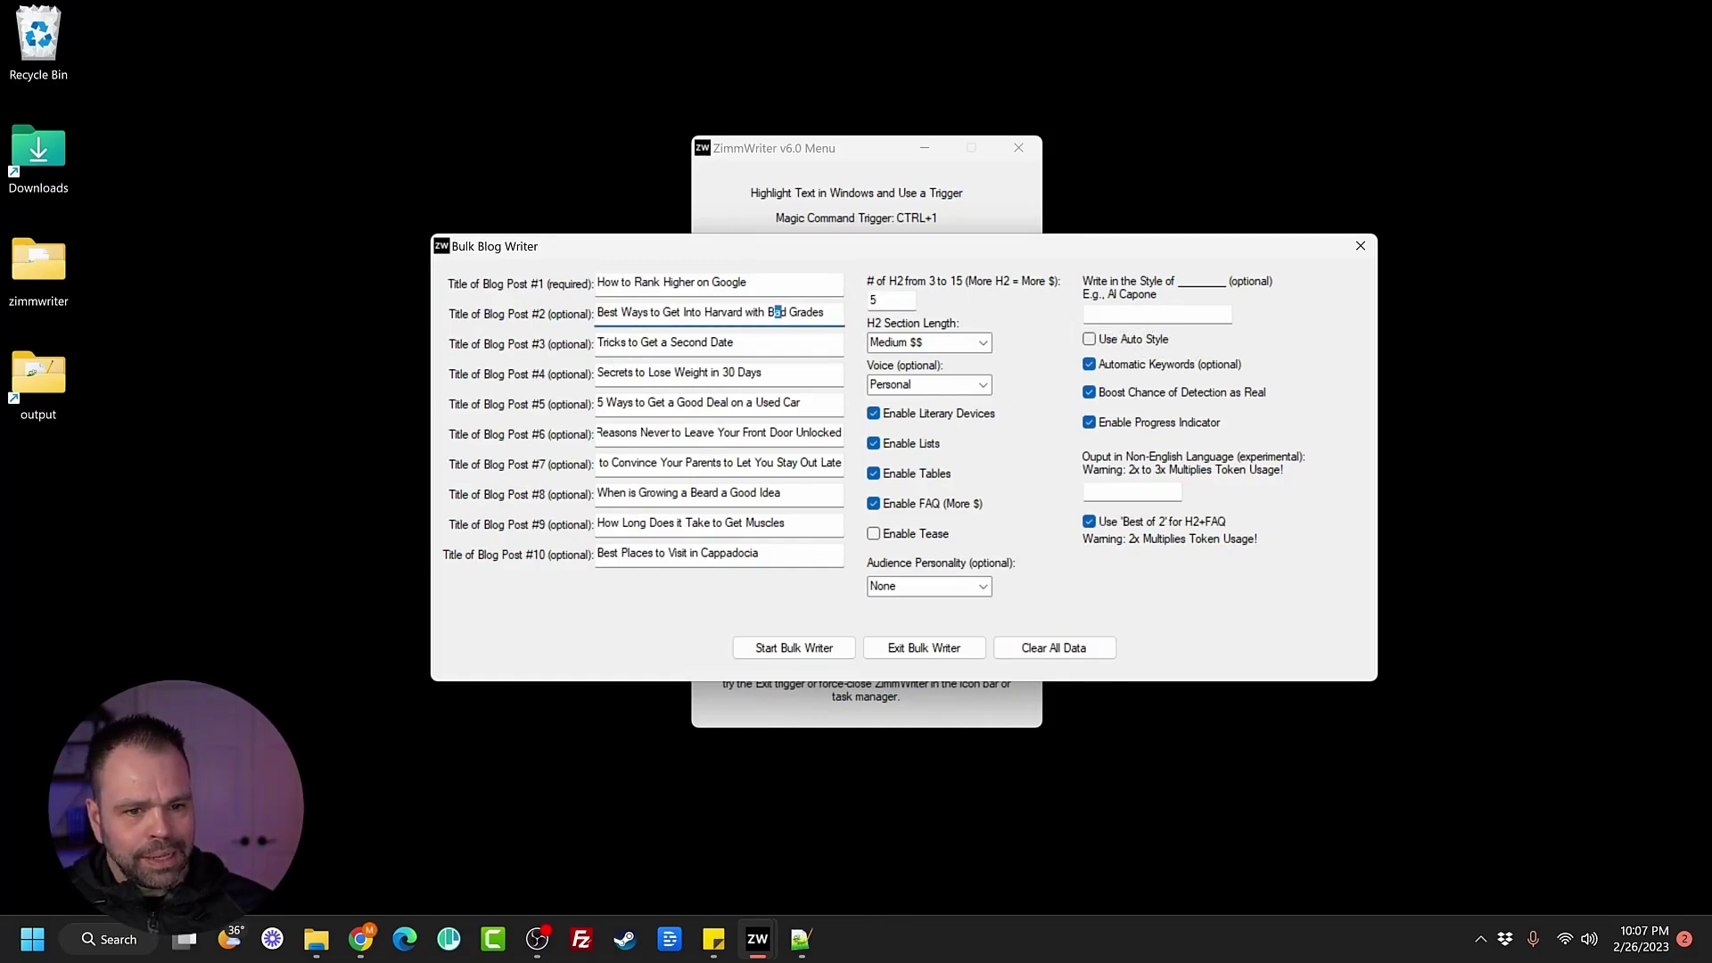
{"action": "left_click", "coordinate": [1089, 314]}
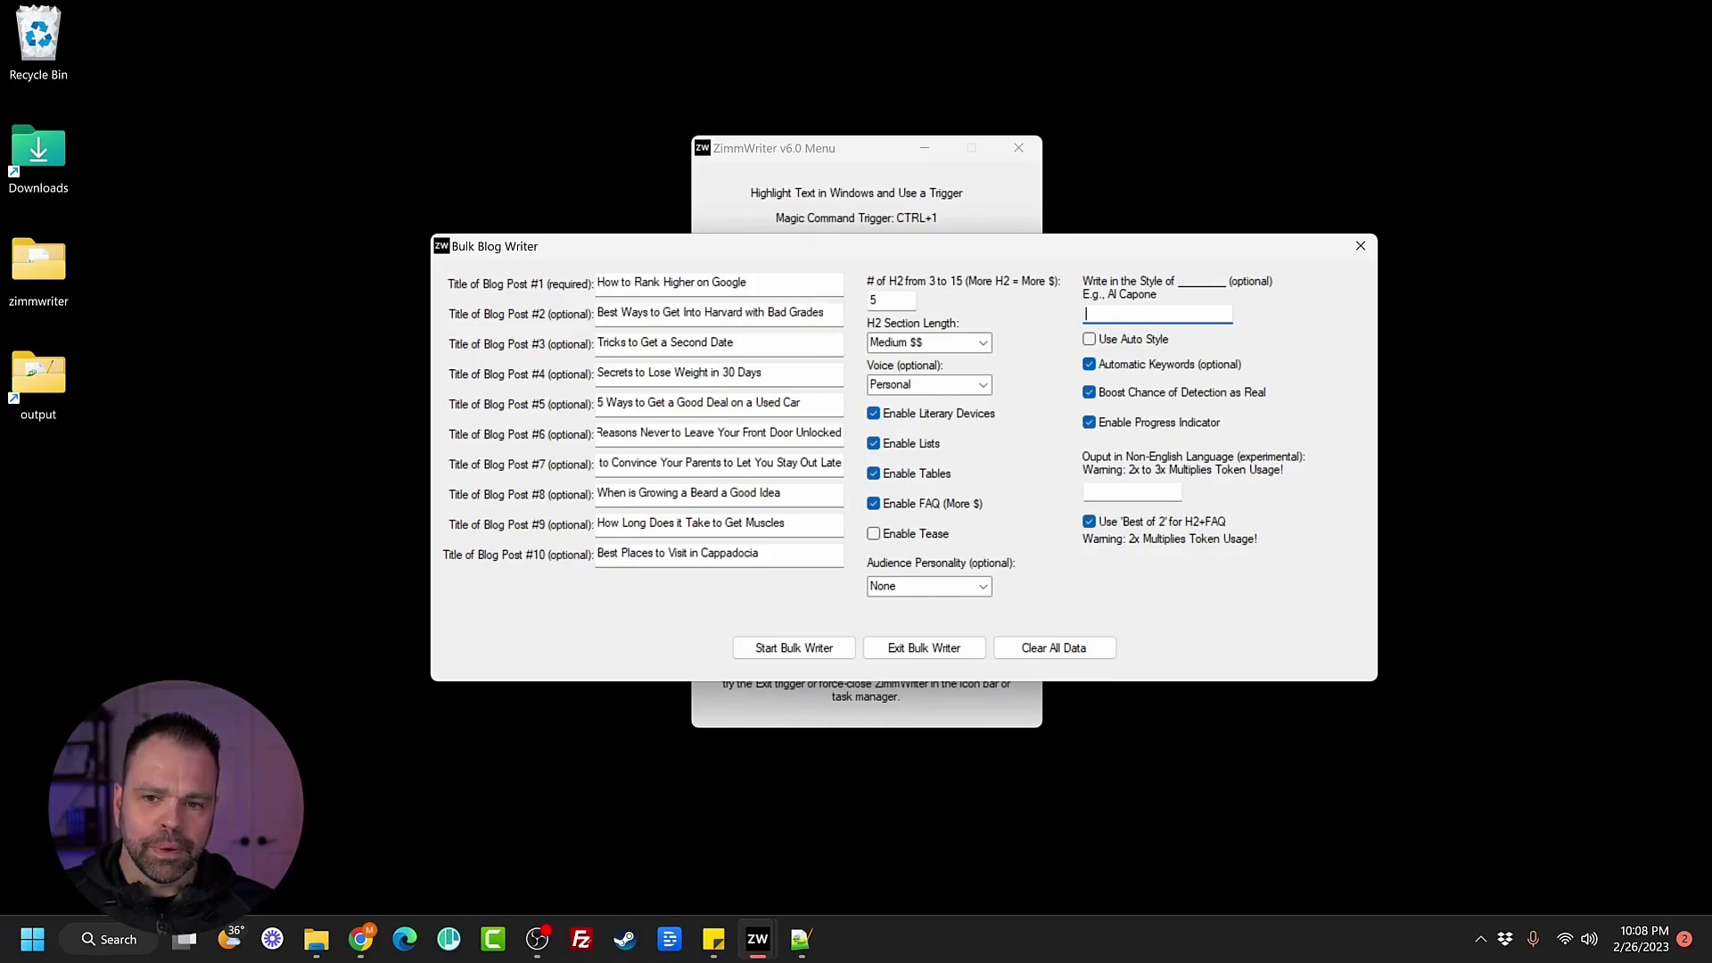
{"action": "left_click_drag", "start_coordinate": [597, 282], "coordinate": [747, 282]}
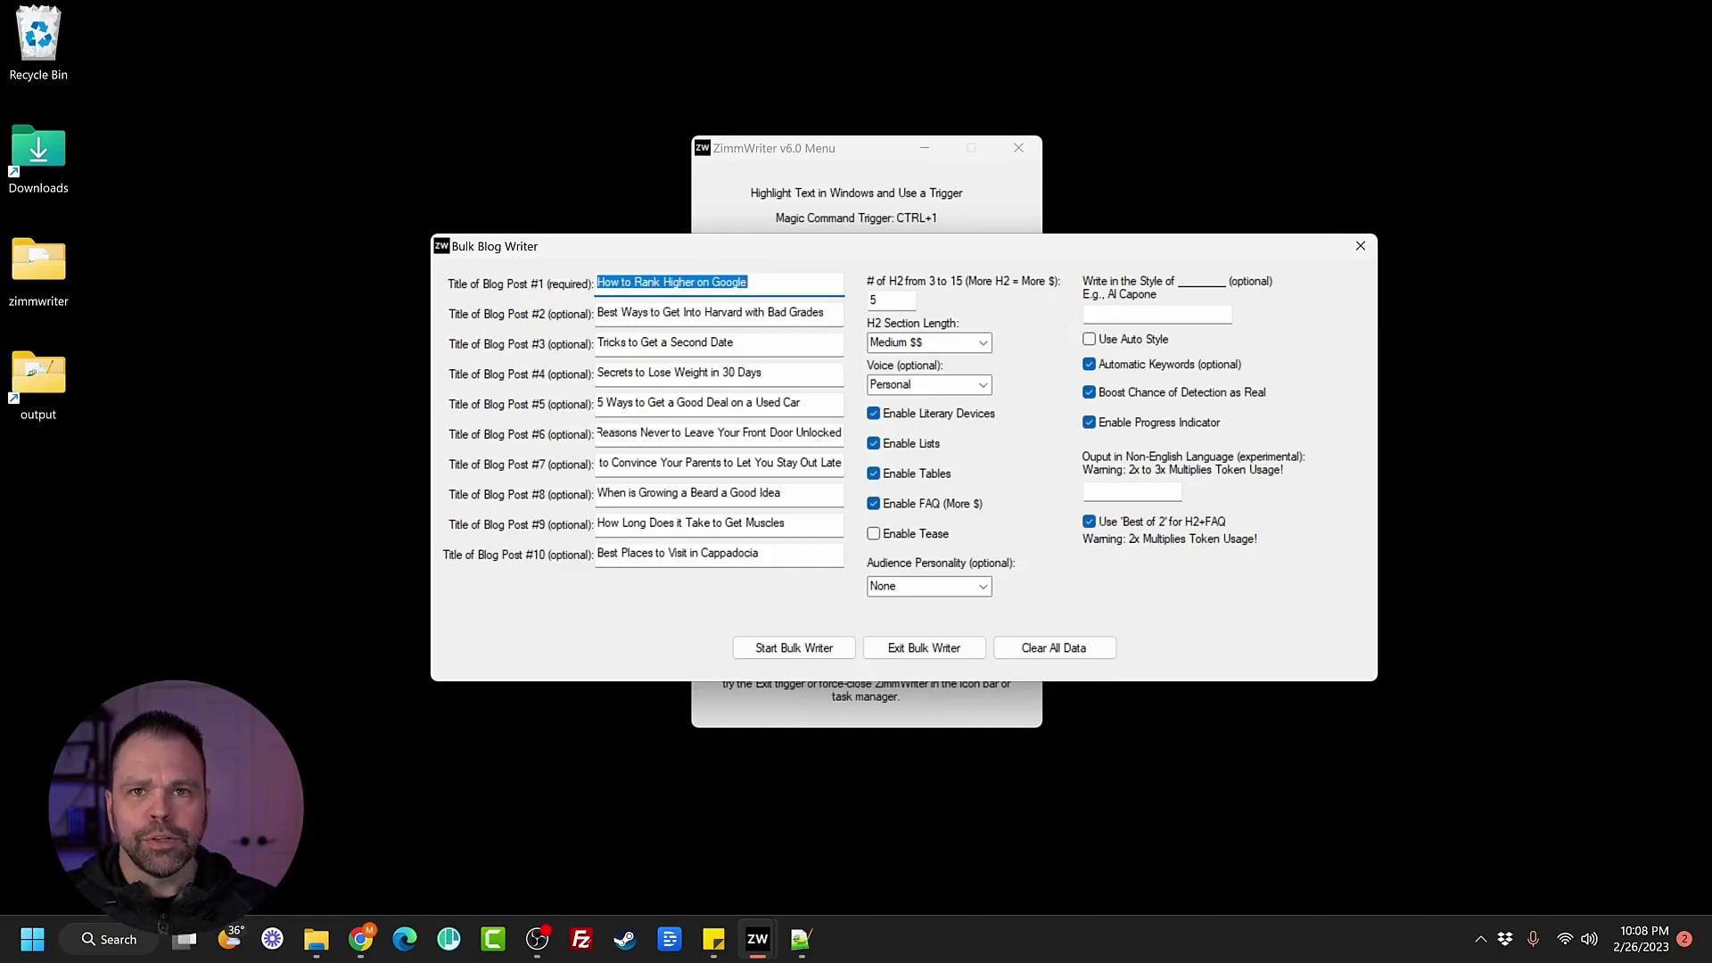
{"action": "mouse_move", "coordinate": [599, 342]}
{"action": "left_mouse_down"}
{"action": "mouse_move", "coordinate": [728, 342]}
{"action": "mouse_move", "coordinate": [598, 349]}
{"action": "left_mouse_up"}
{"action": "left_click", "coordinate": [727, 342]}
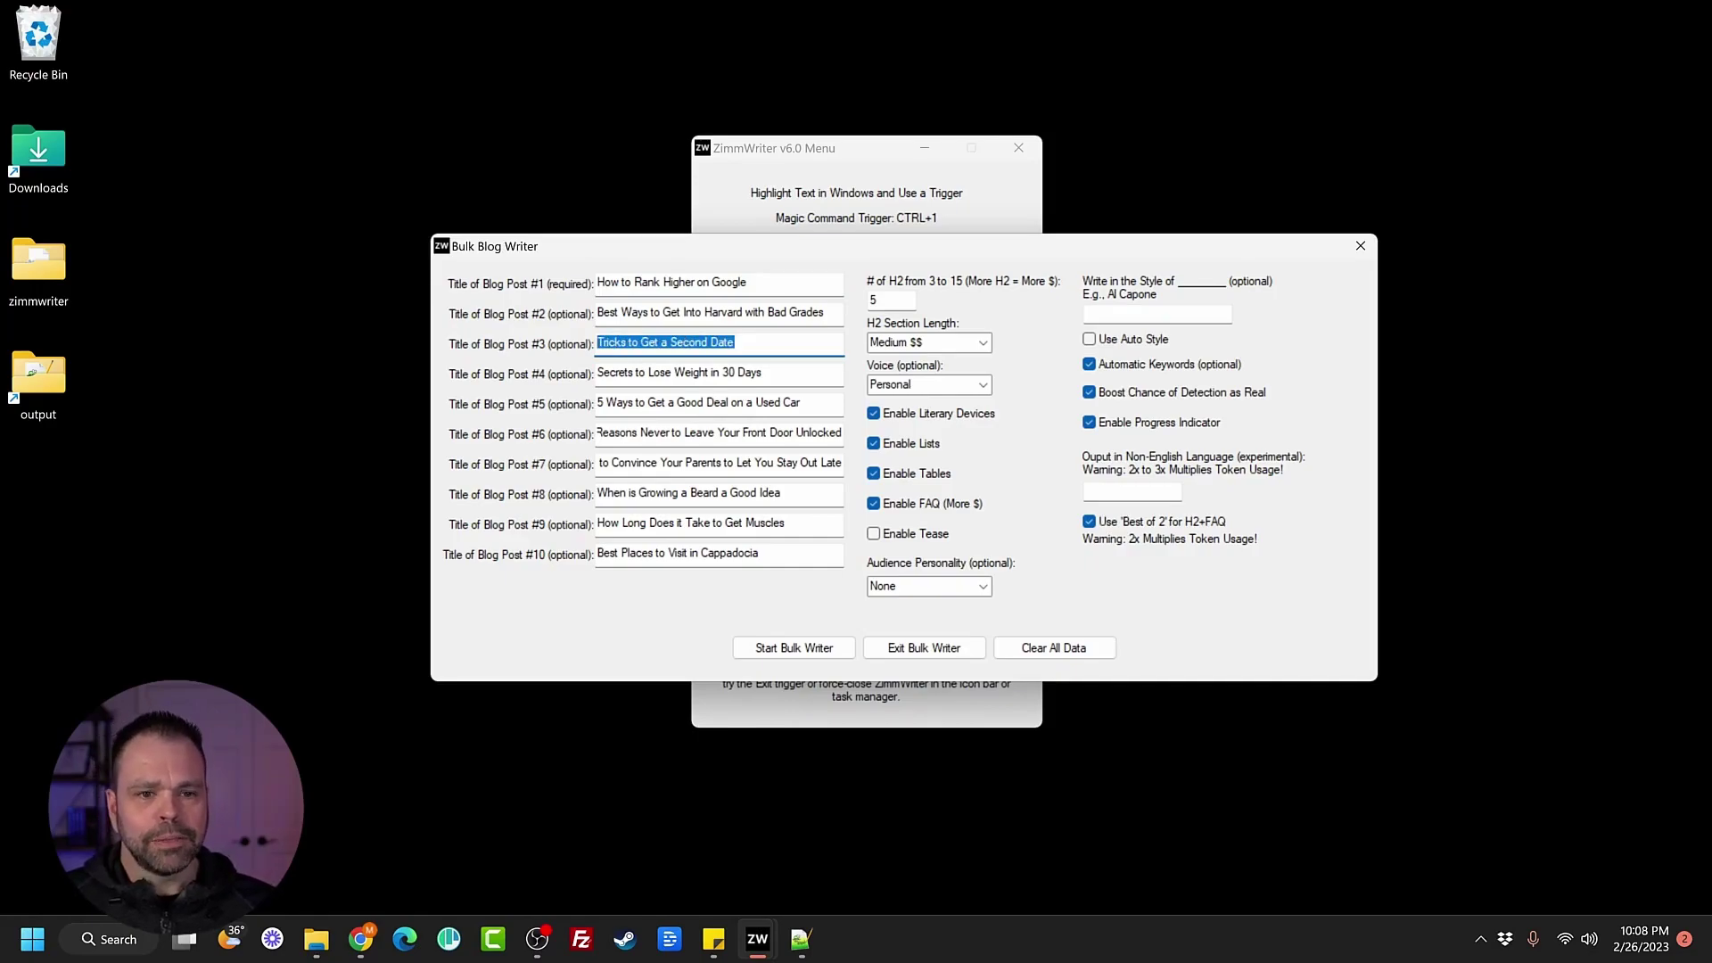
Step: Enable 'Use Auto Style' so each post's expert writing style is chosen automatically
{"action": "left_click", "coordinate": [1141, 314]}
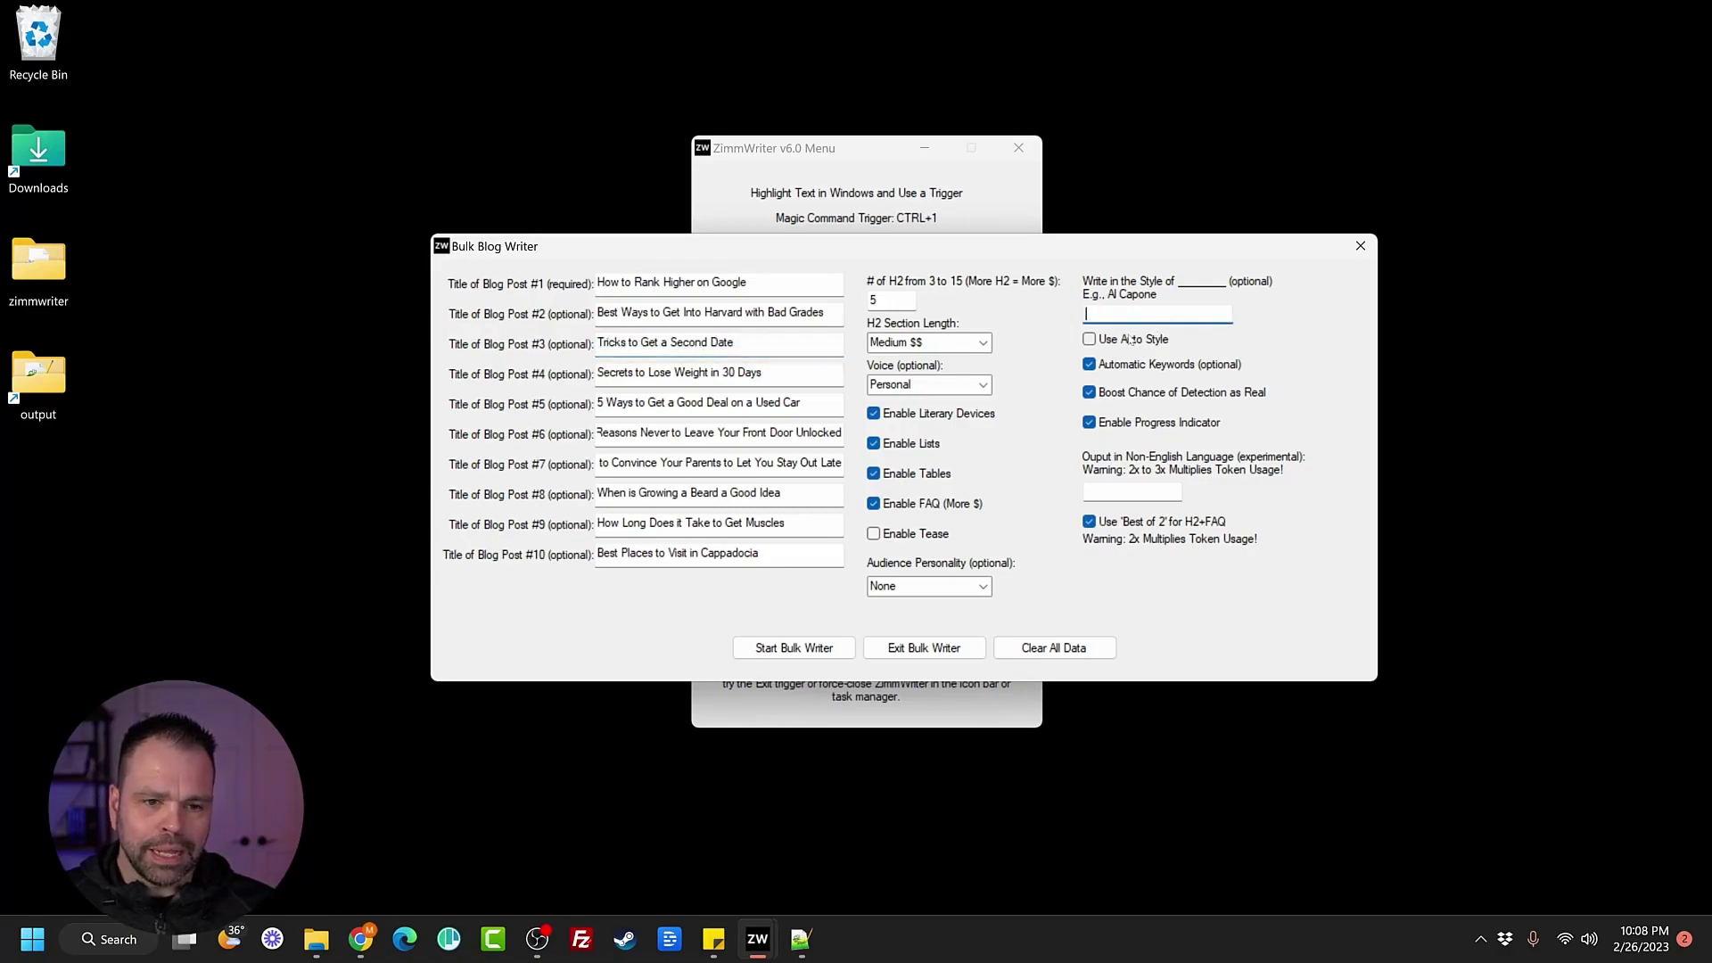
{"action": "left_click", "coordinate": [1130, 339]}
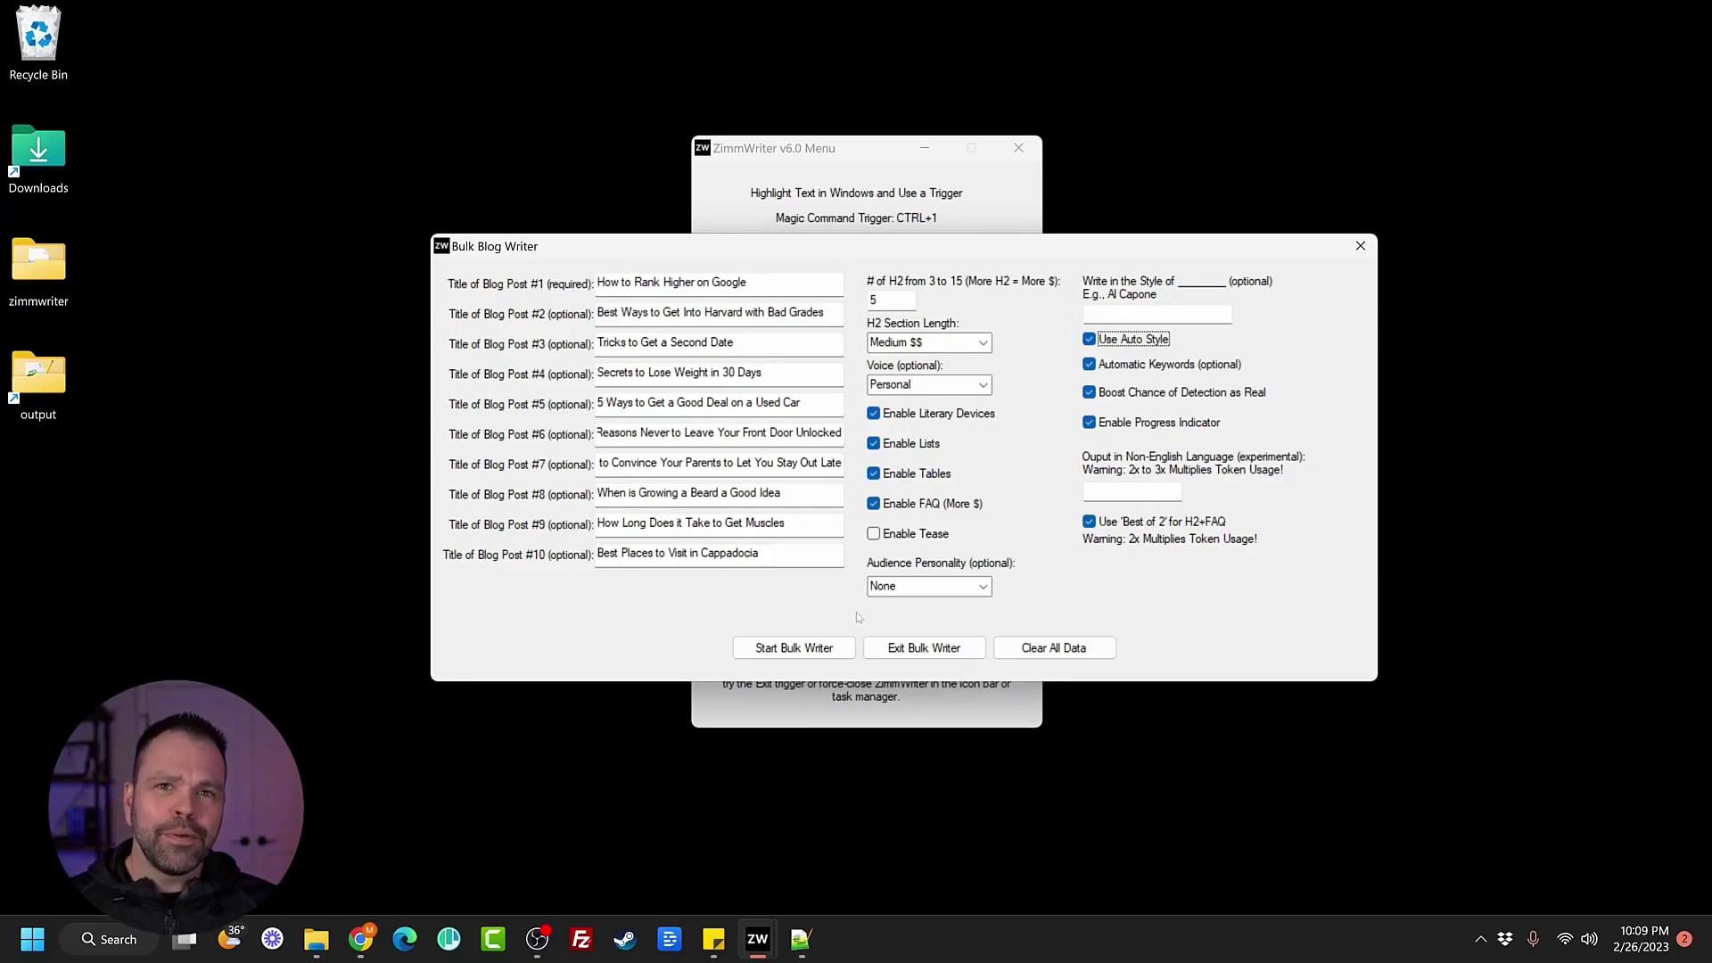
Step: Start the bulk run, confirm the ready notice, and dismiss the notice once all 10 posts finish
{"action": "left_click", "coordinate": [802, 653]}
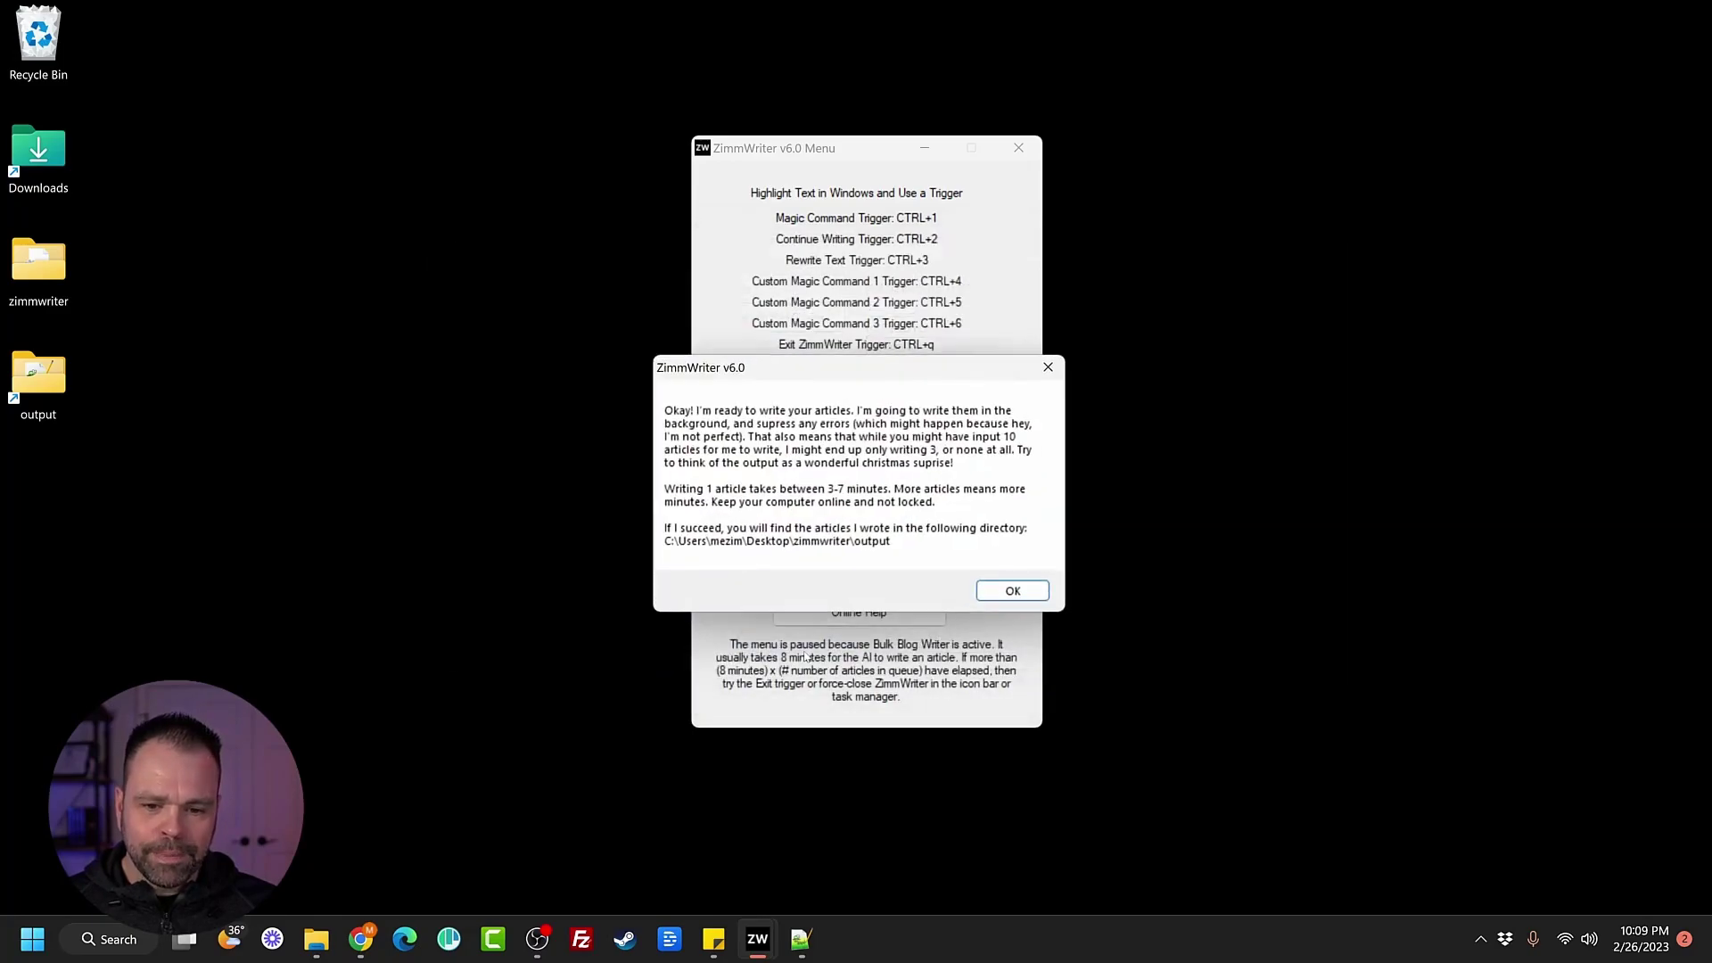
{"action": "left_click", "coordinate": [1012, 591]}
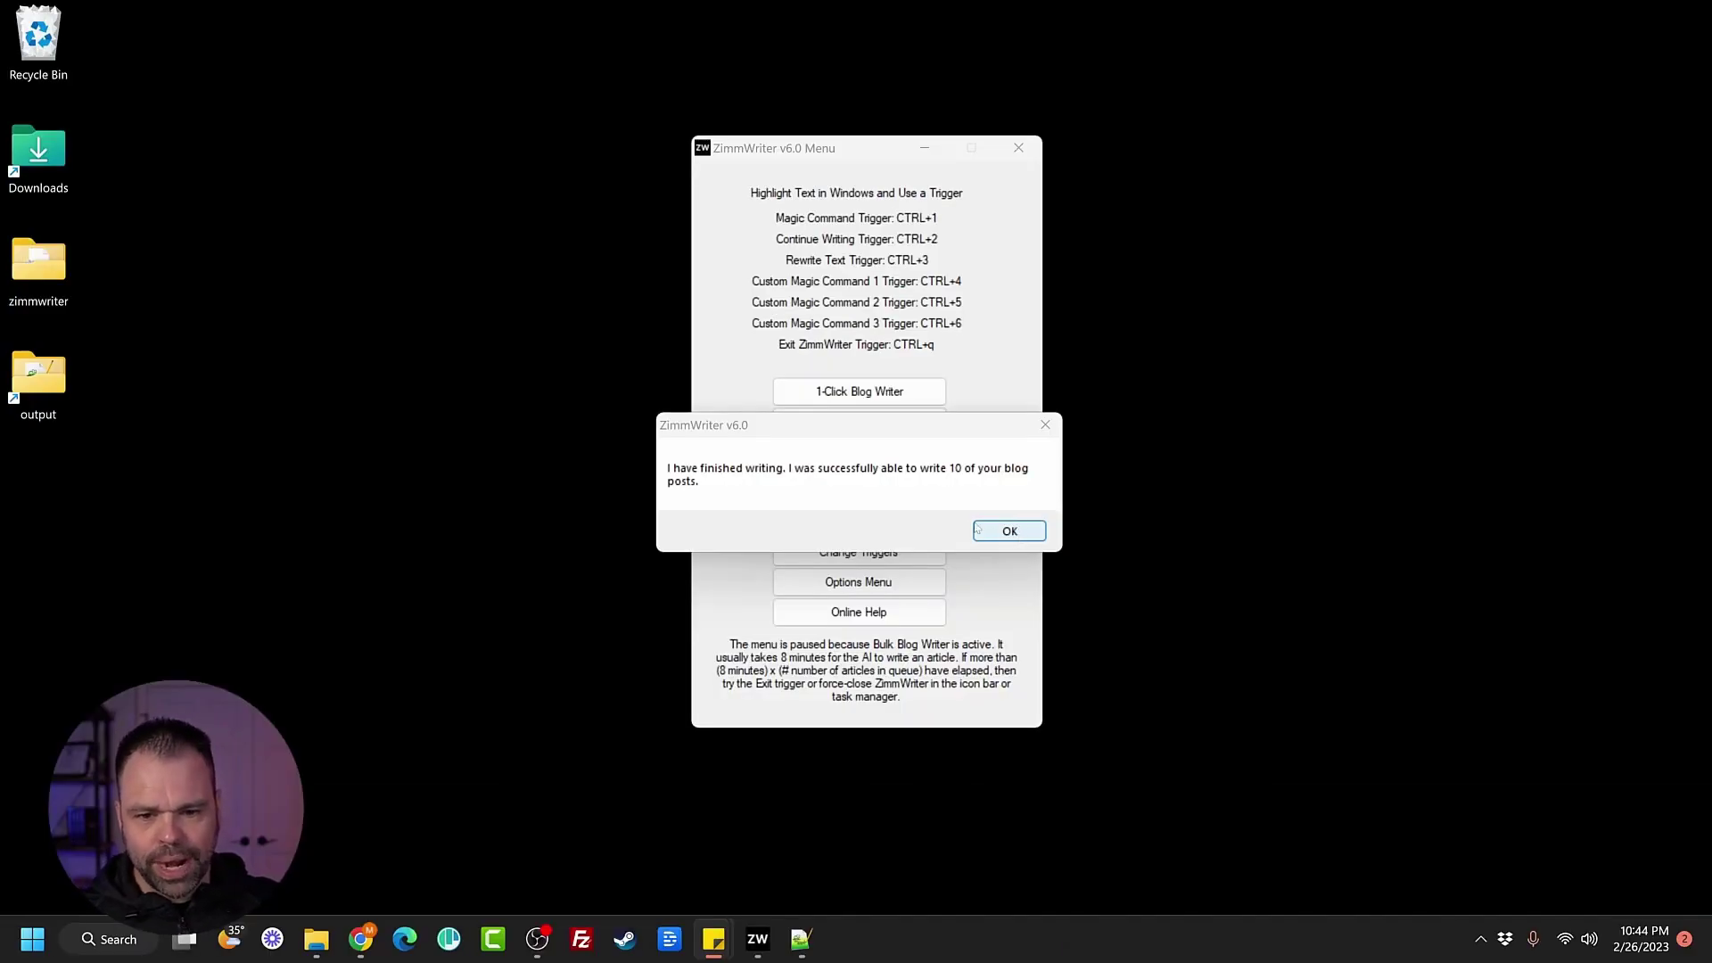
{"action": "left_click", "coordinate": [1010, 529]}
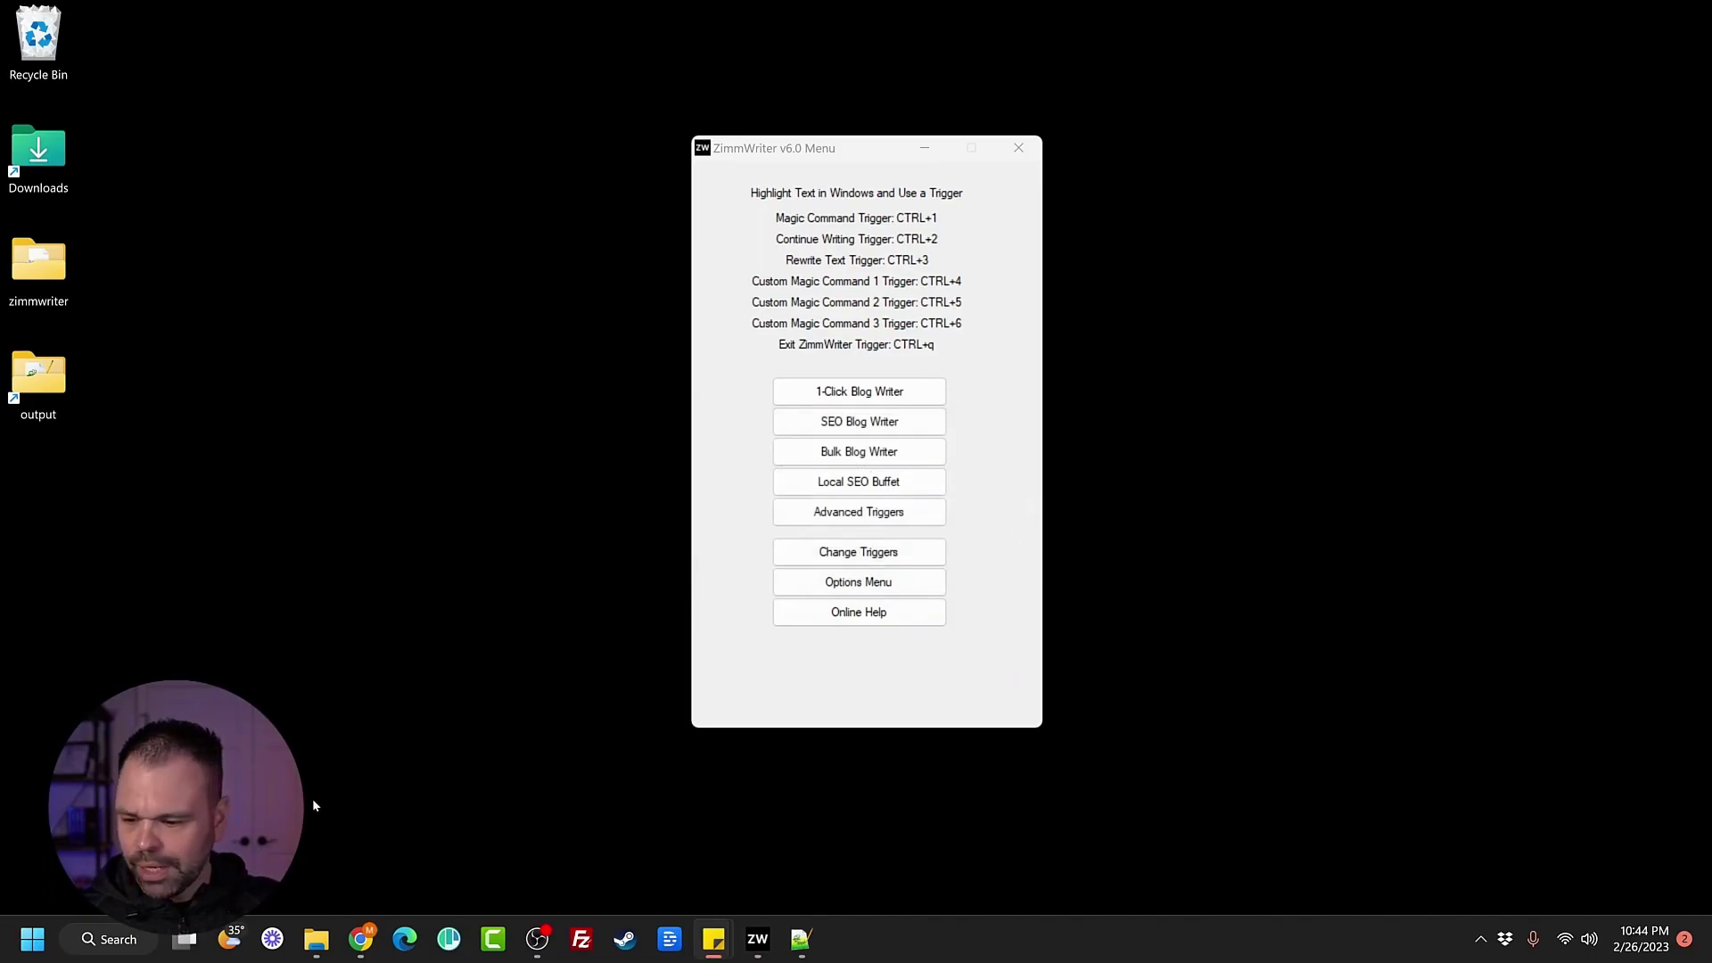
Step: Open the output folder, widen it and its Name column, and open the parents stay-out-late post
{"action": "double_click", "coordinate": [37, 370]}
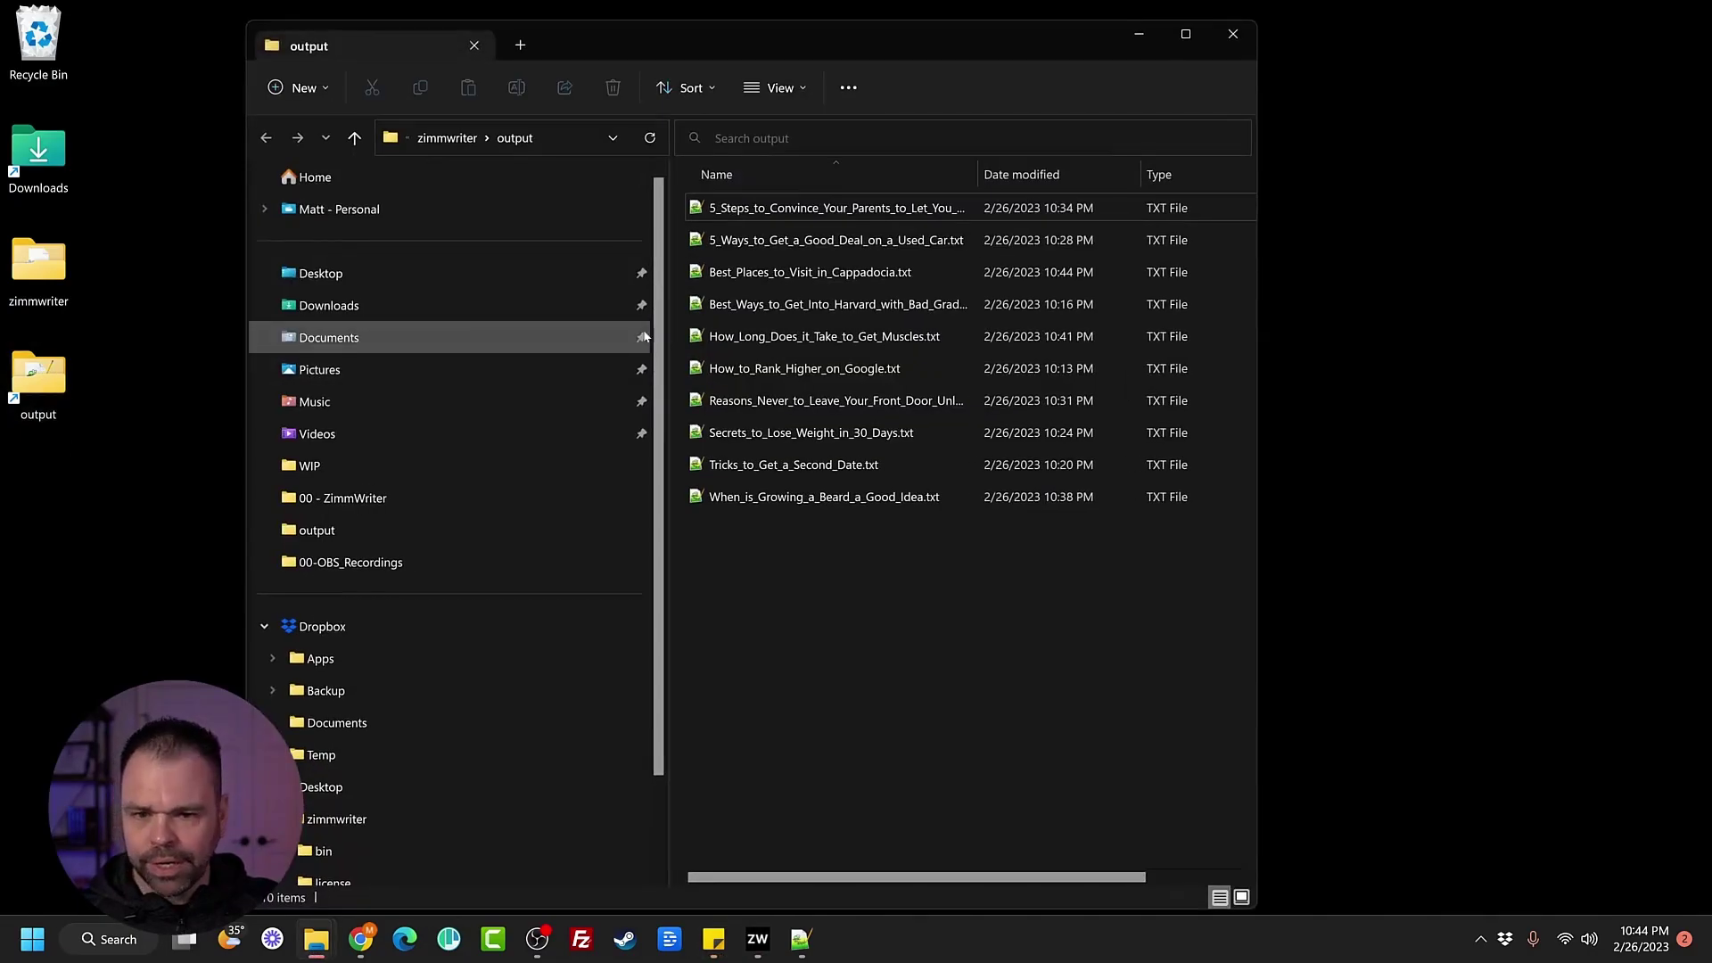
{"action": "left_click_drag", "start_coordinate": [1257, 184], "coordinate": [1453, 189]}
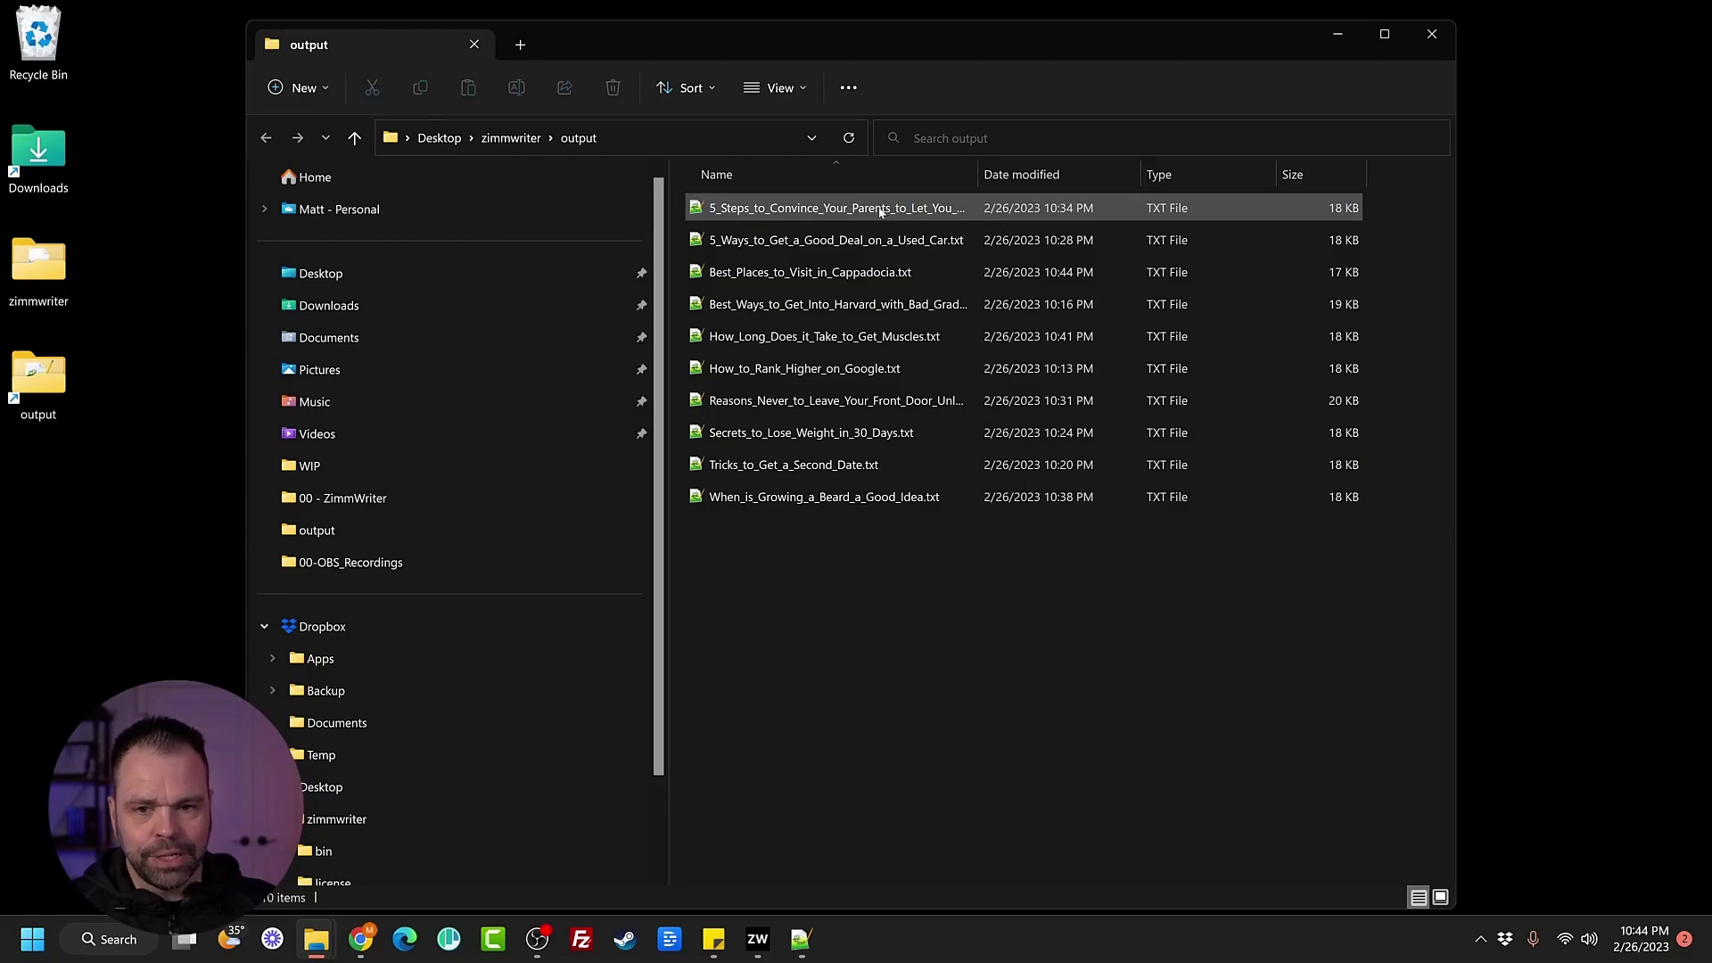
{"action": "double_click", "coordinate": [976, 175]}
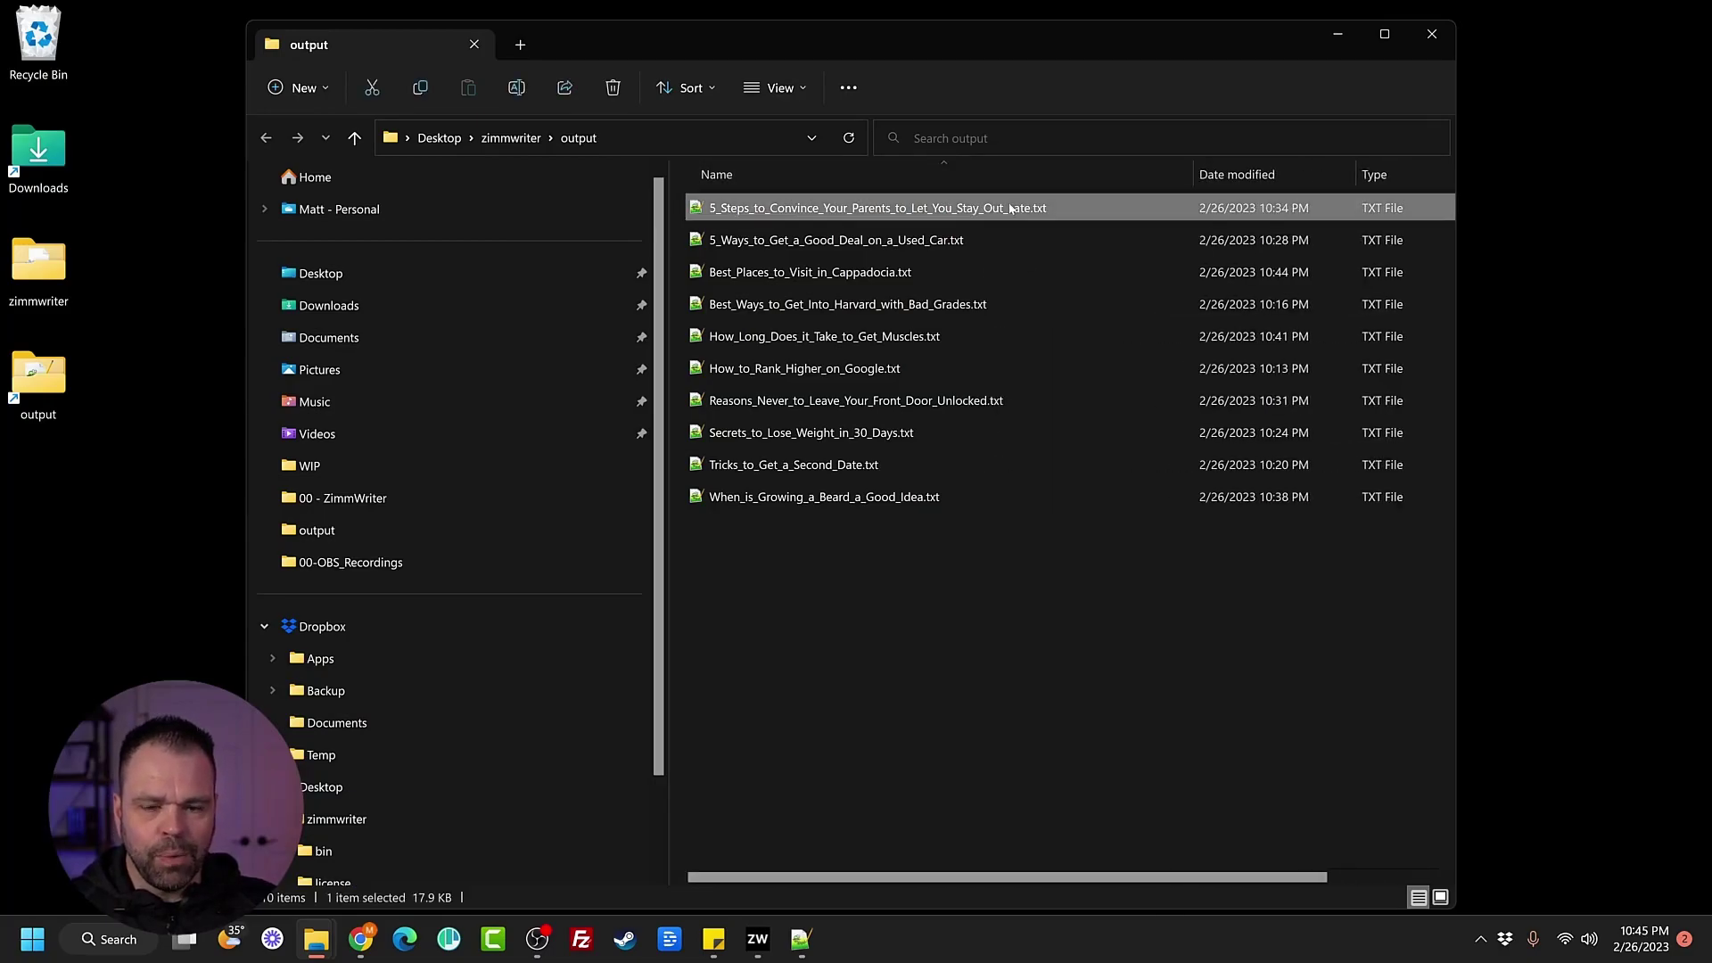
{"action": "double_click", "coordinate": [1012, 208]}
{"action": "left_click_drag", "start_coordinate": [944, 35], "coordinate": [540, 46]}
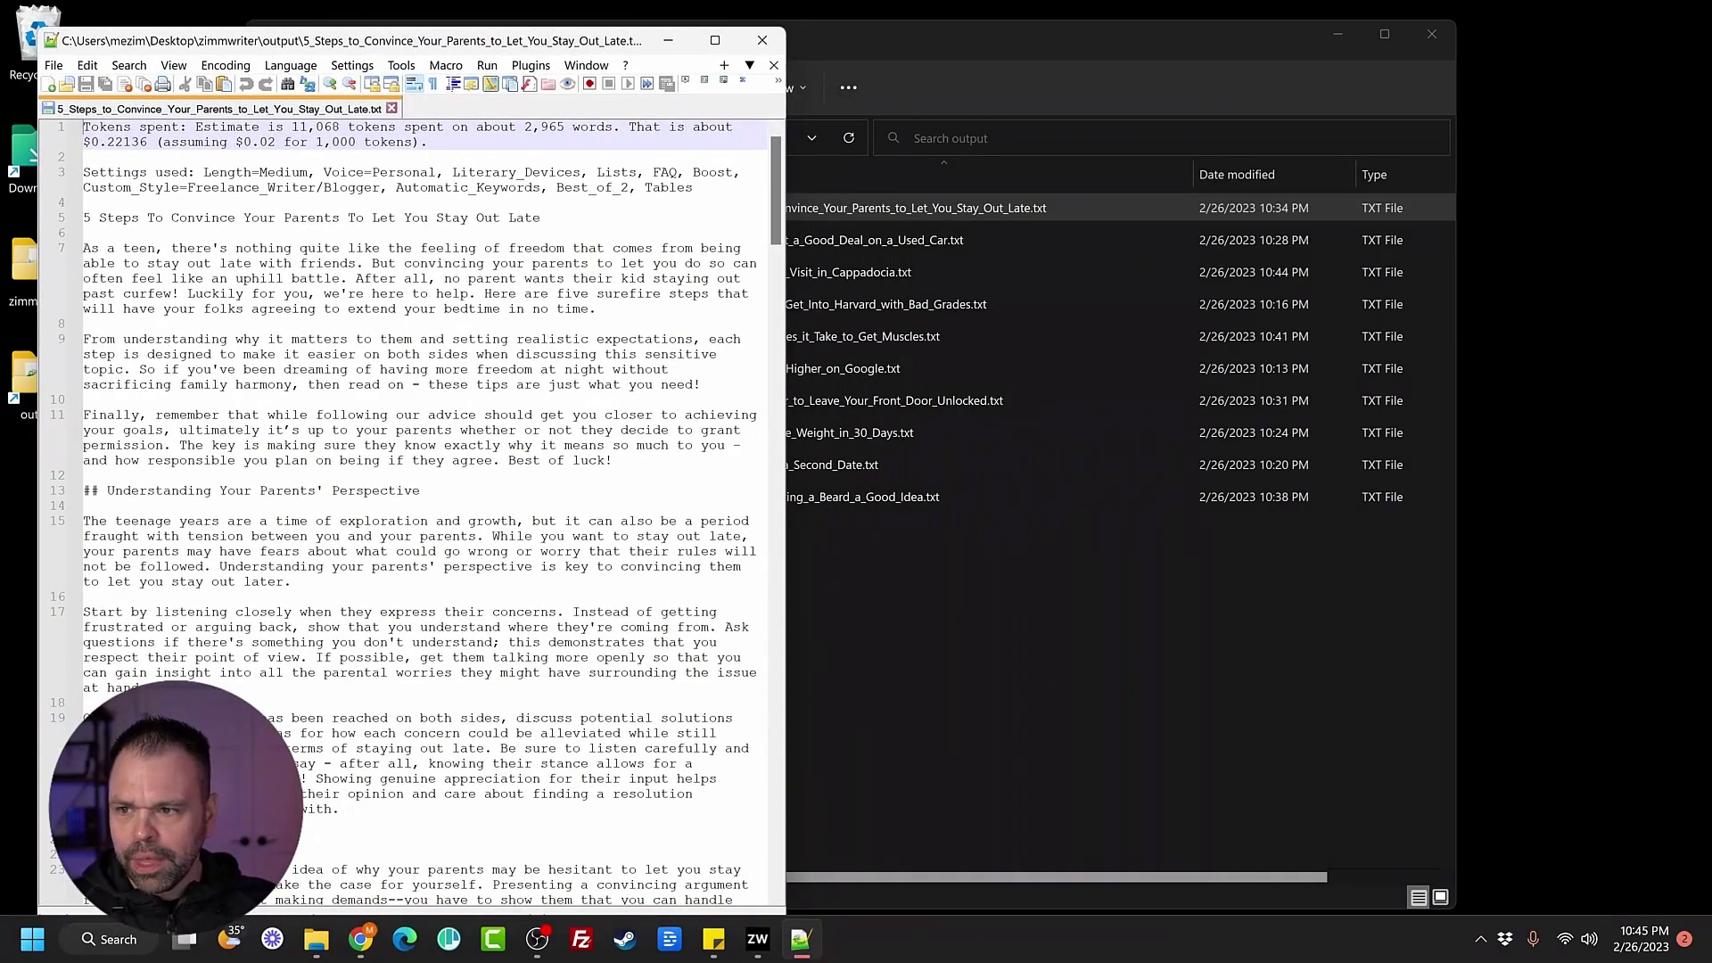
{"action": "left_click", "coordinate": [757, 939]}
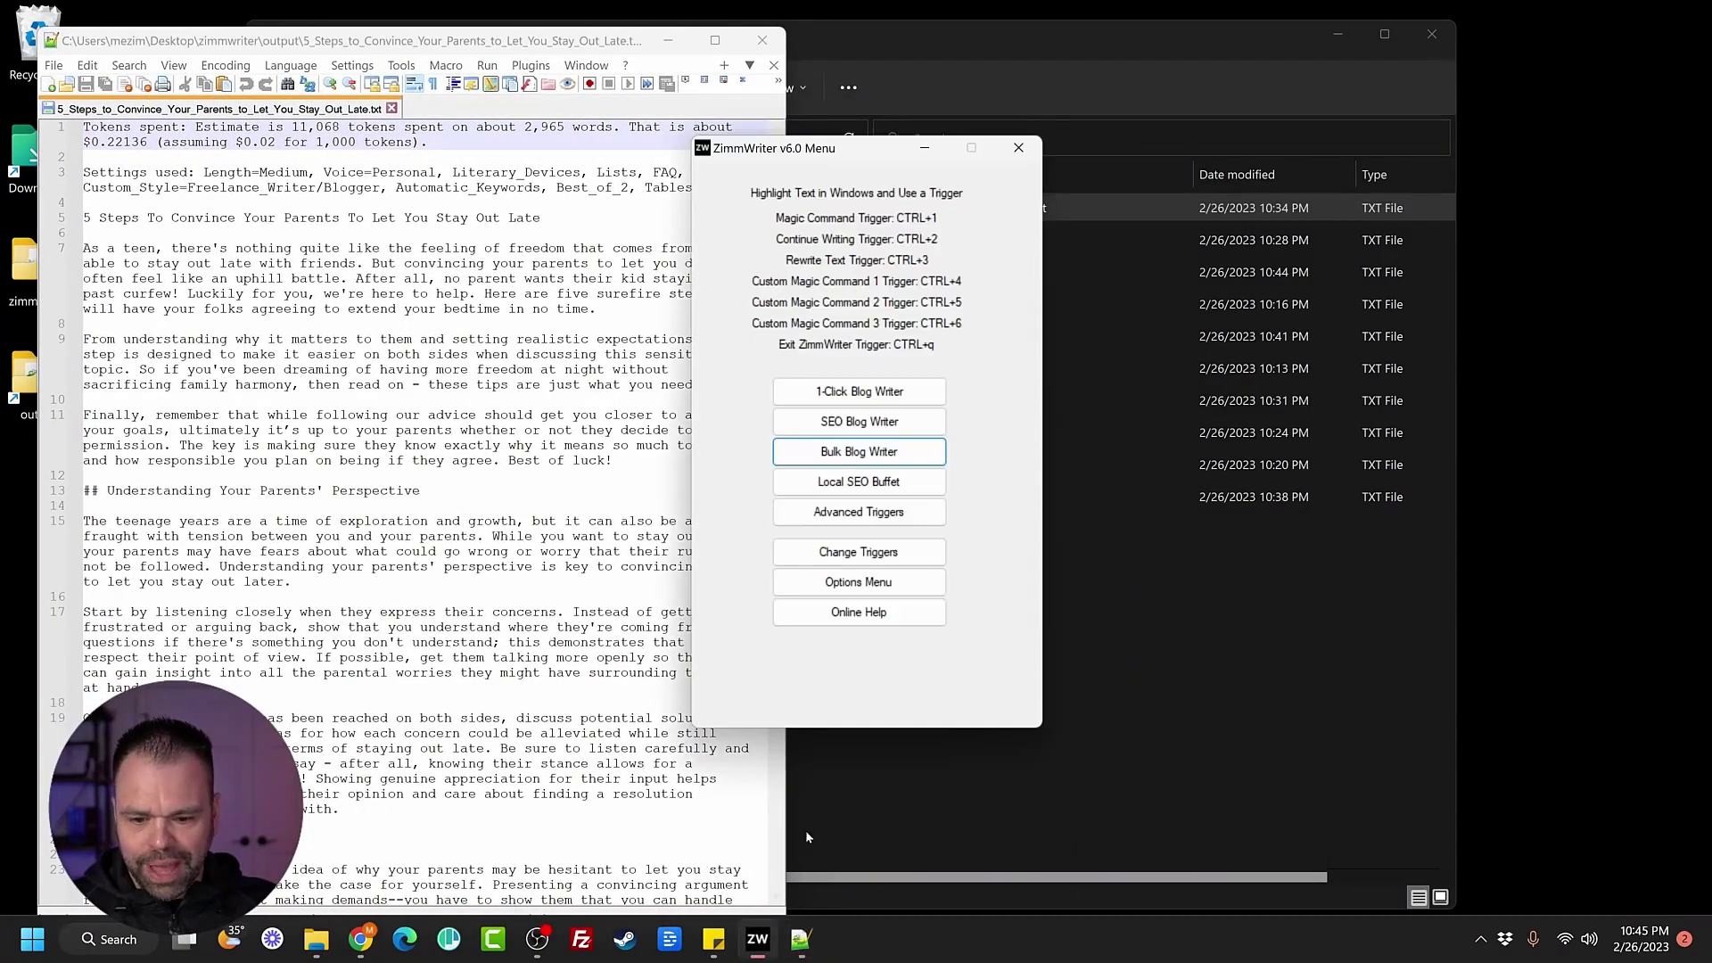
{"action": "left_click", "coordinate": [863, 590]}
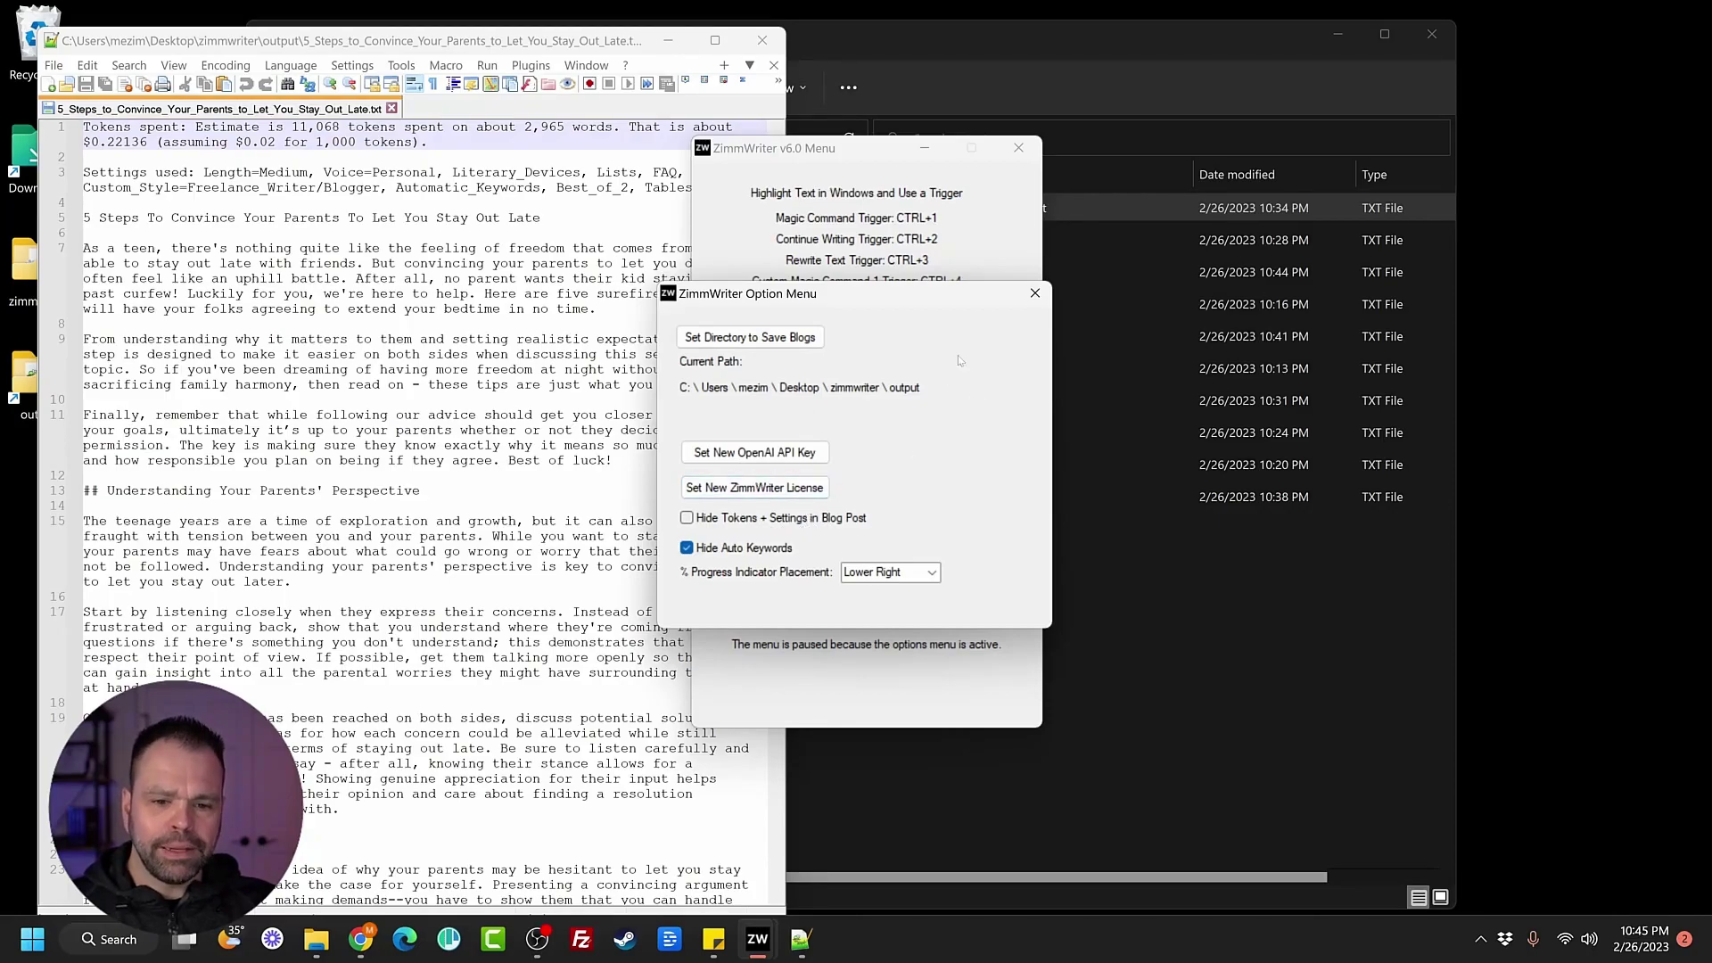
{"action": "left_click", "coordinate": [757, 939]}
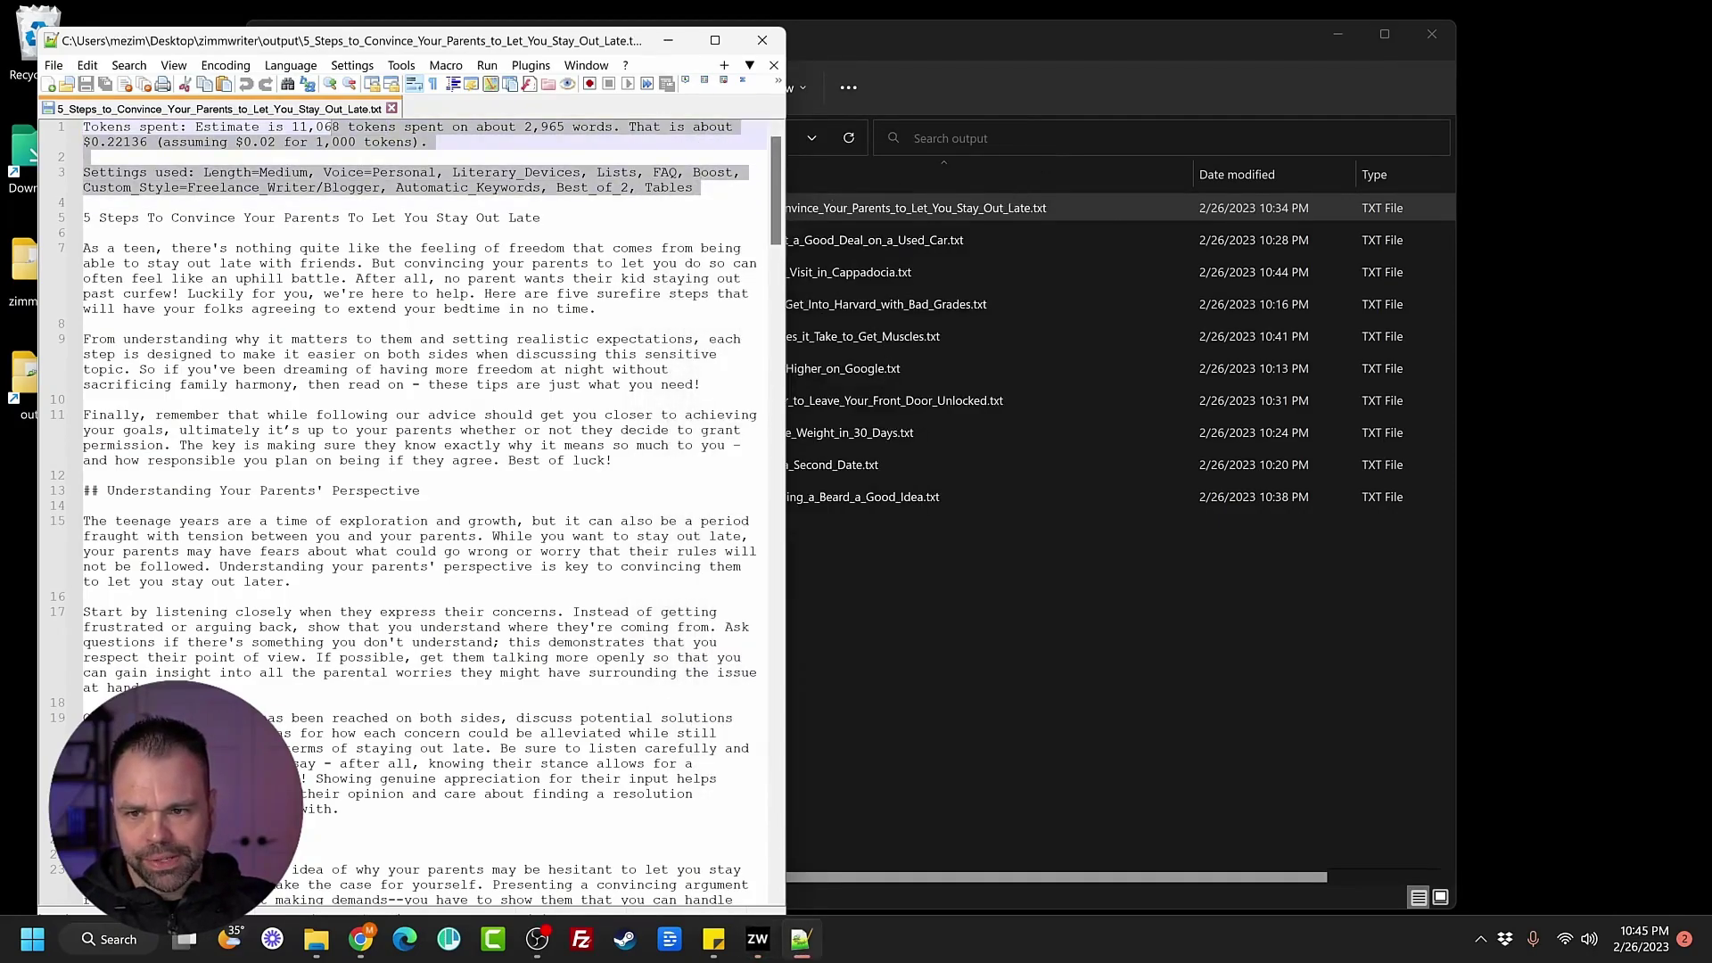
{"action": "left_click", "coordinate": [266, 249]}
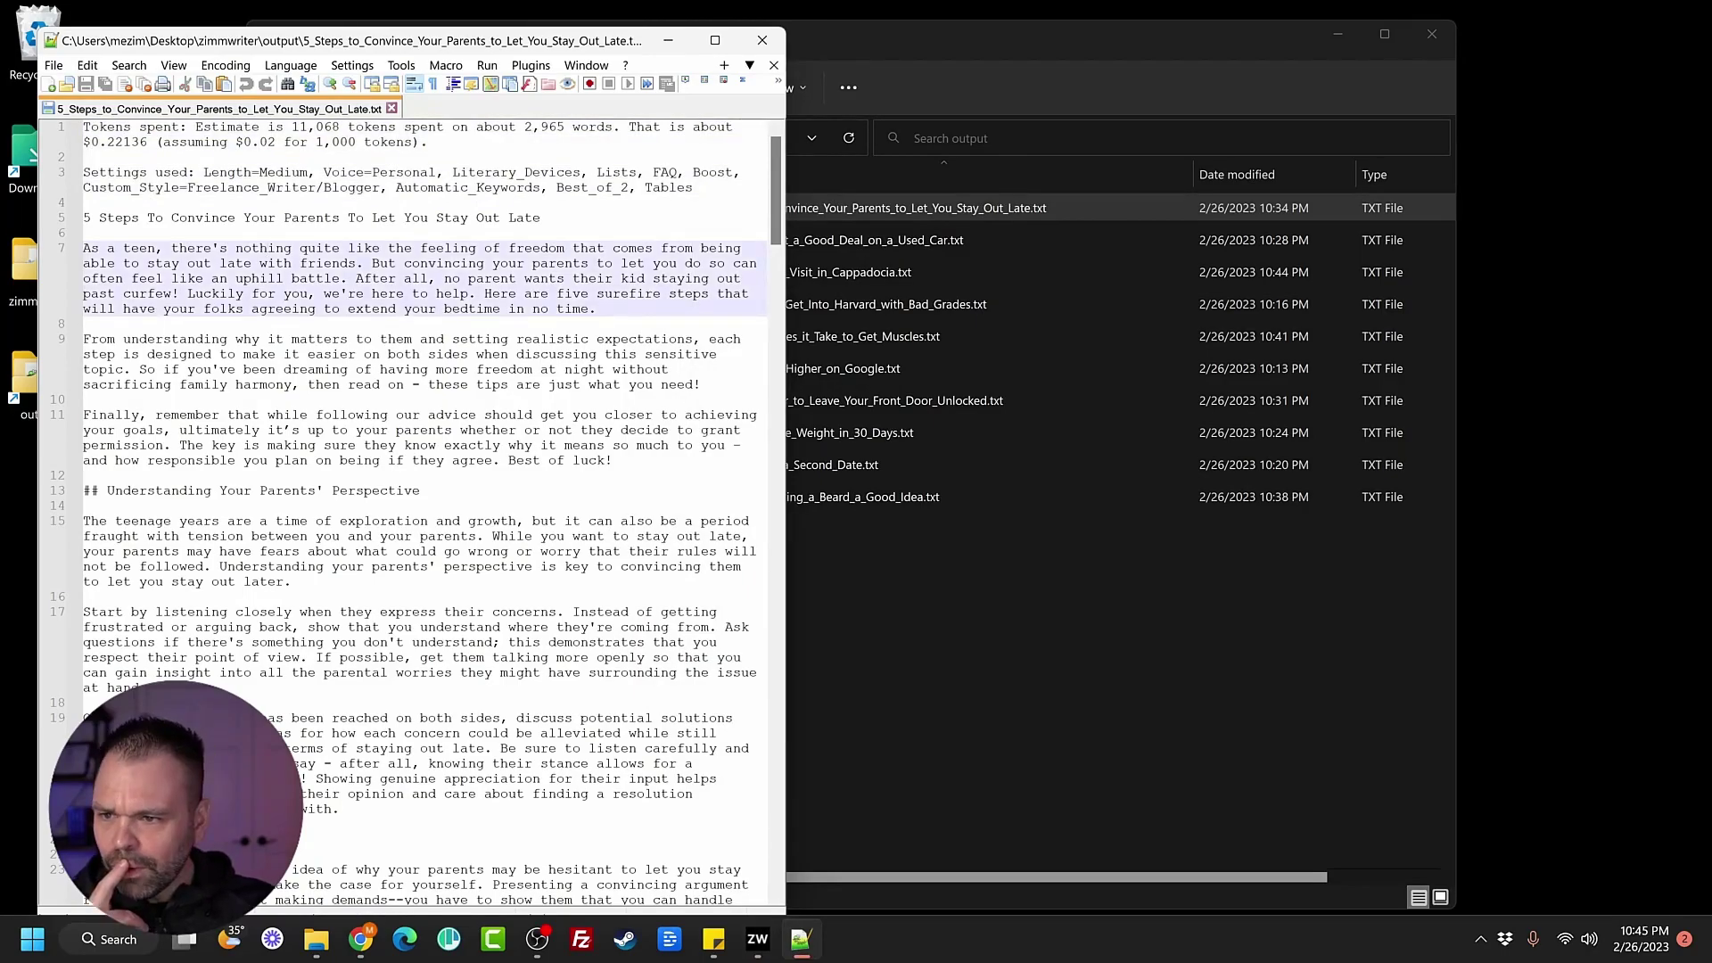
{"action": "left_click_drag", "start_coordinate": [187, 187], "coordinate": [380, 187]}
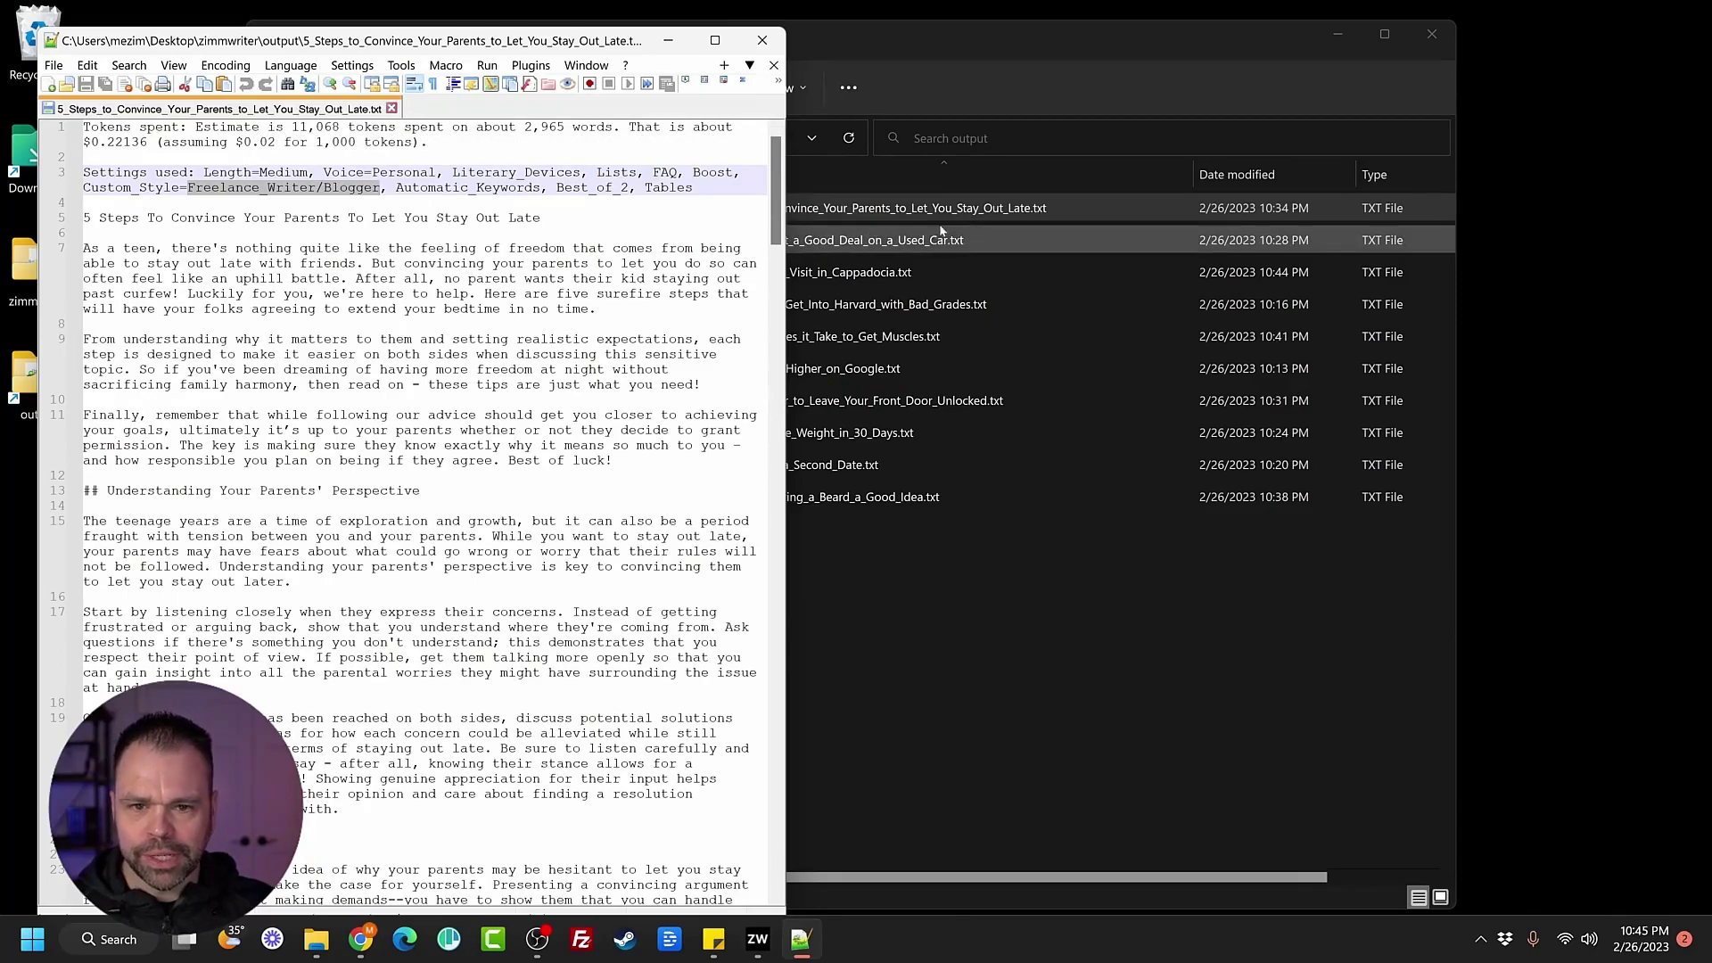
{"action": "left_click", "coordinate": [876, 243]}
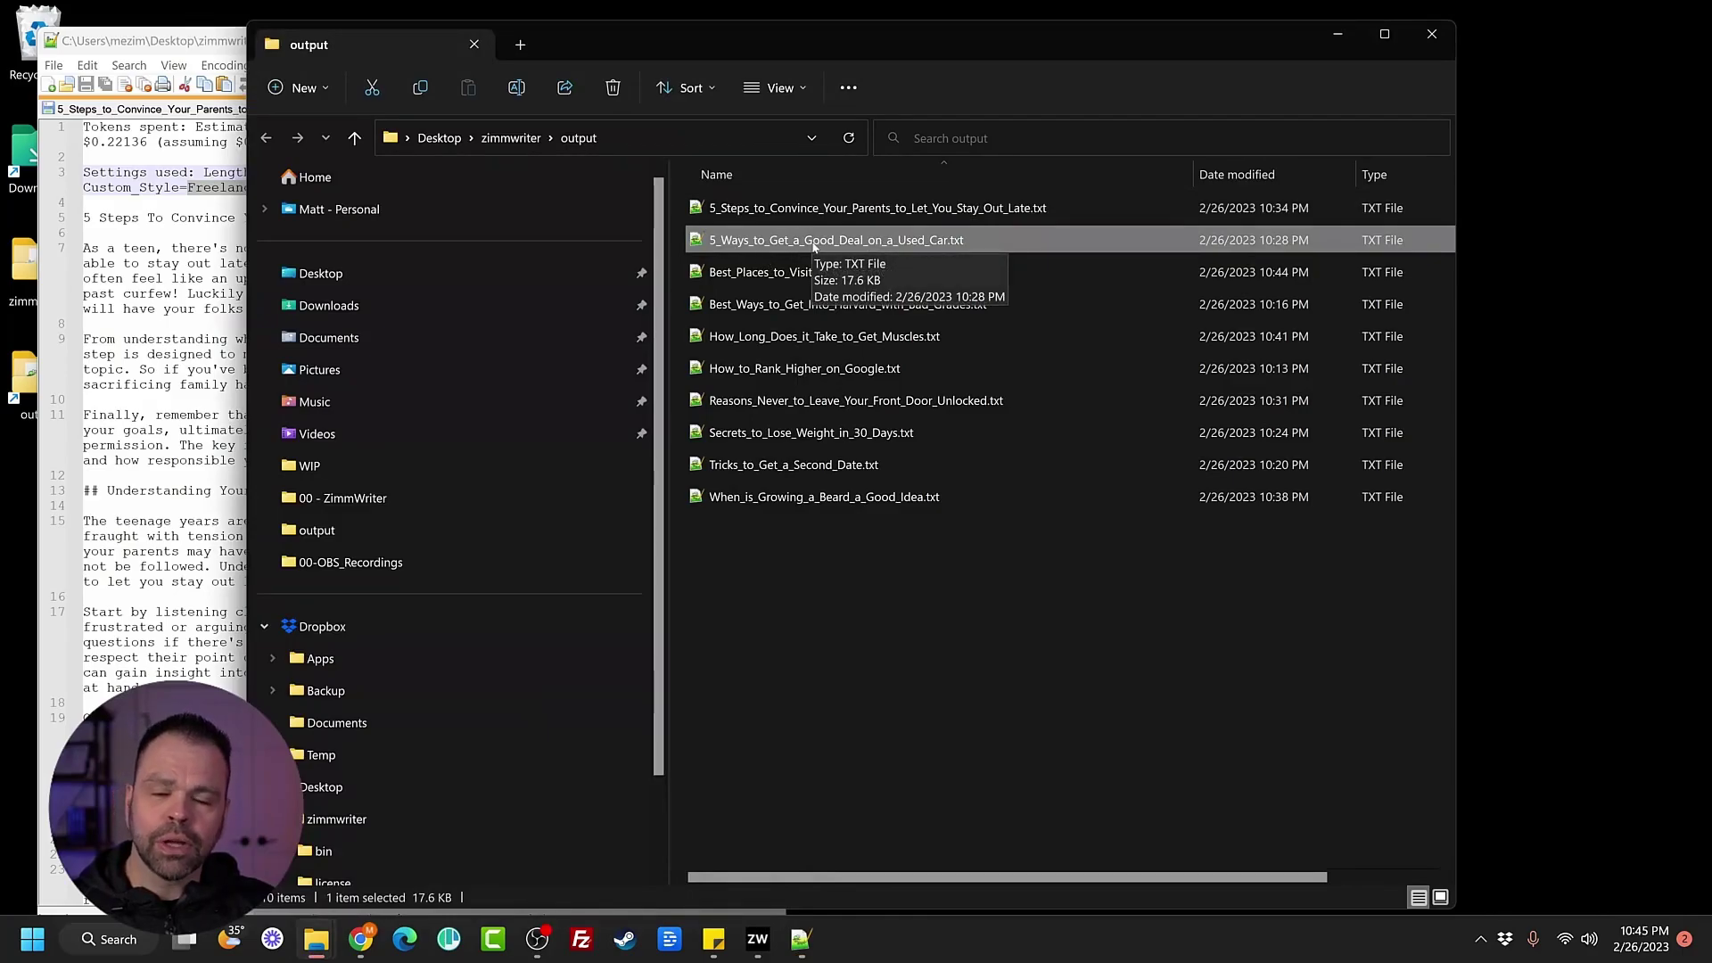
Step: Open the used-car and Cappadocia posts, highlighting their Automotive_Expert and Travel_Writer style lines
{"action": "double_click", "coordinate": [814, 241]}
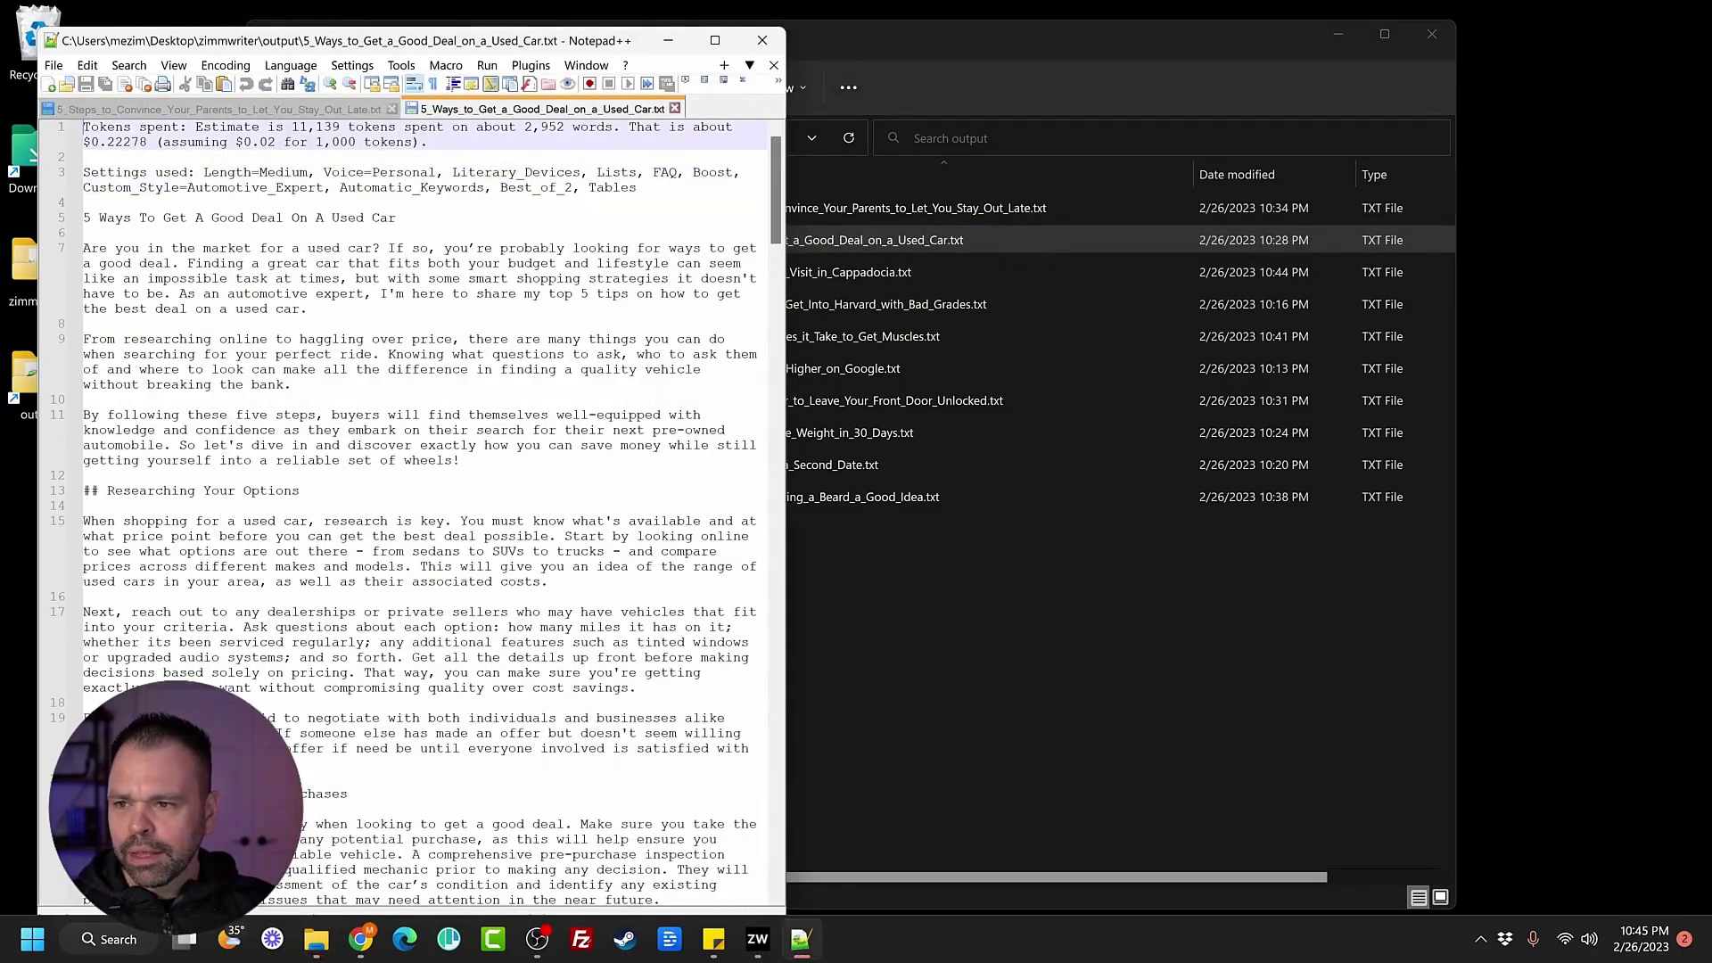
{"action": "left_click_drag", "start_coordinate": [90, 188], "coordinate": [324, 188]}
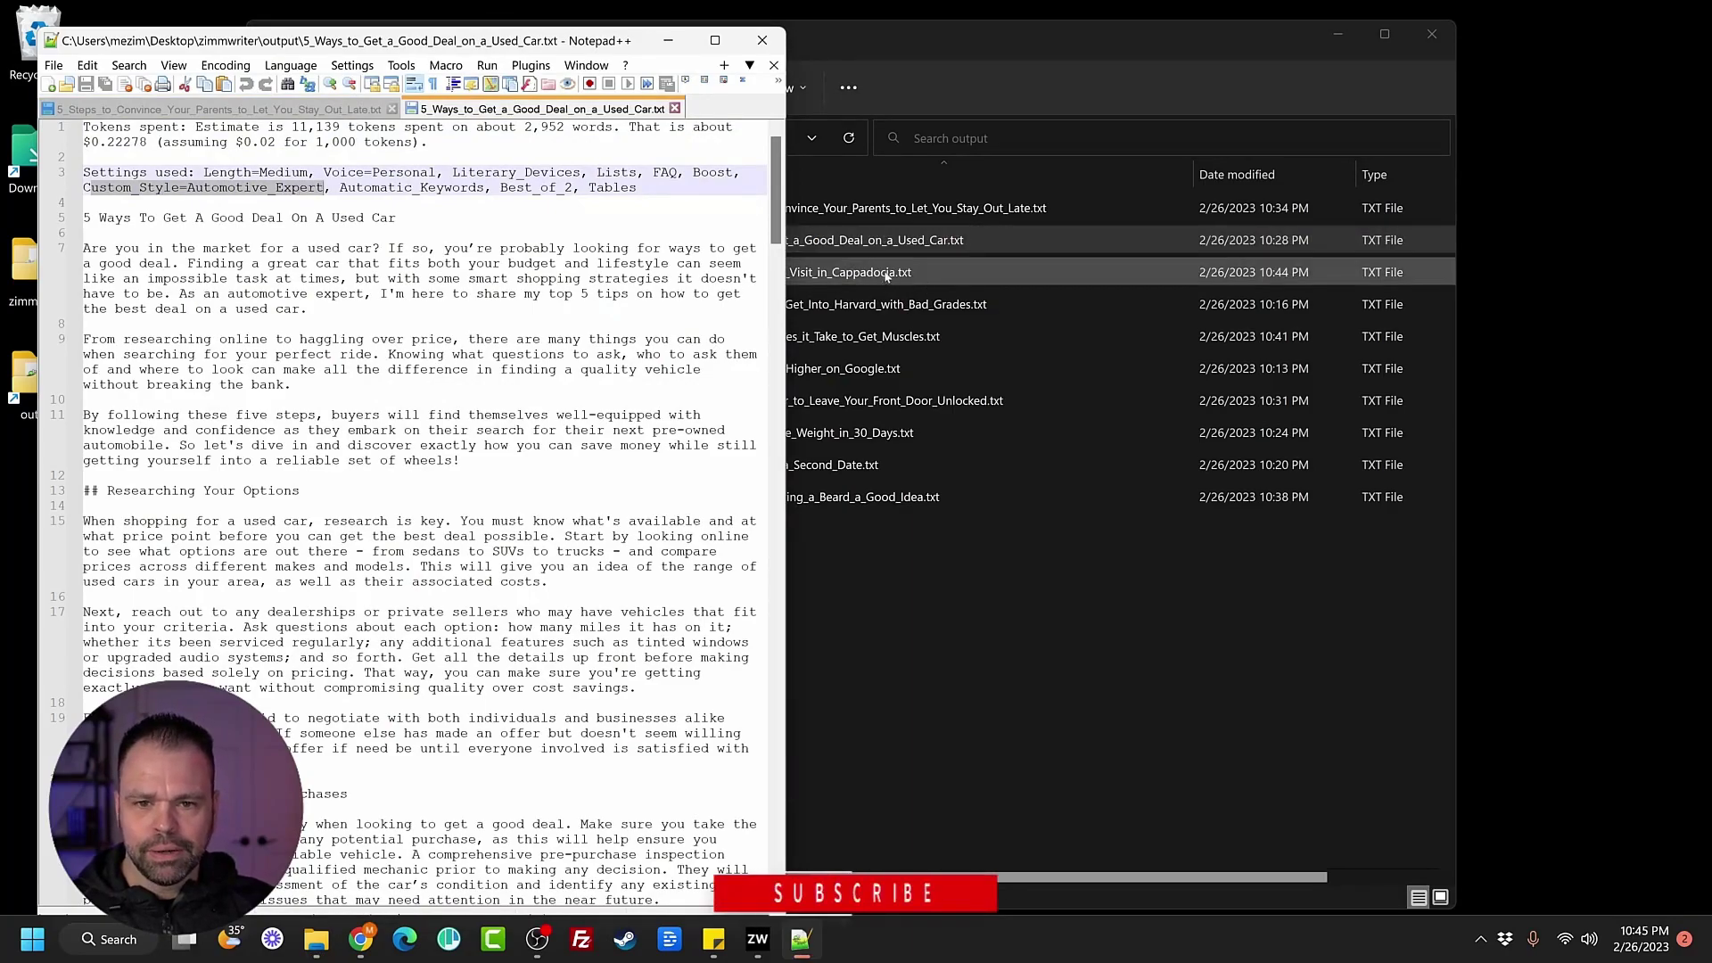
{"action": "left_click", "coordinate": [814, 274]}
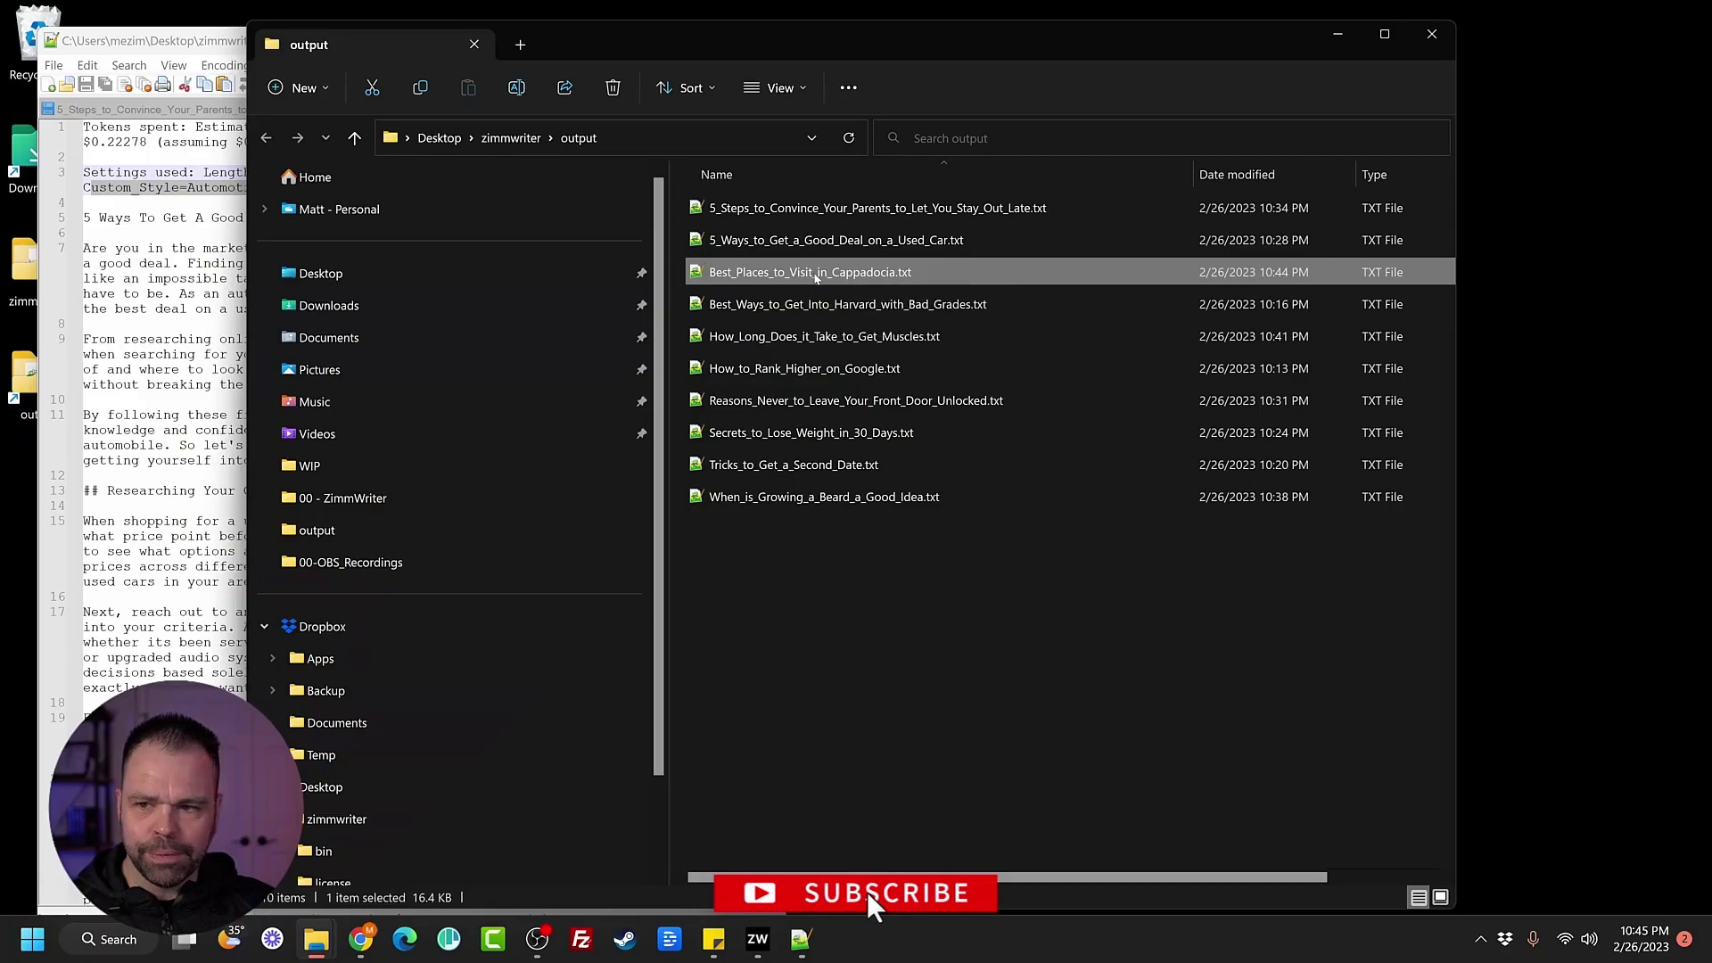
{"action": "double_click", "coordinate": [814, 274]}
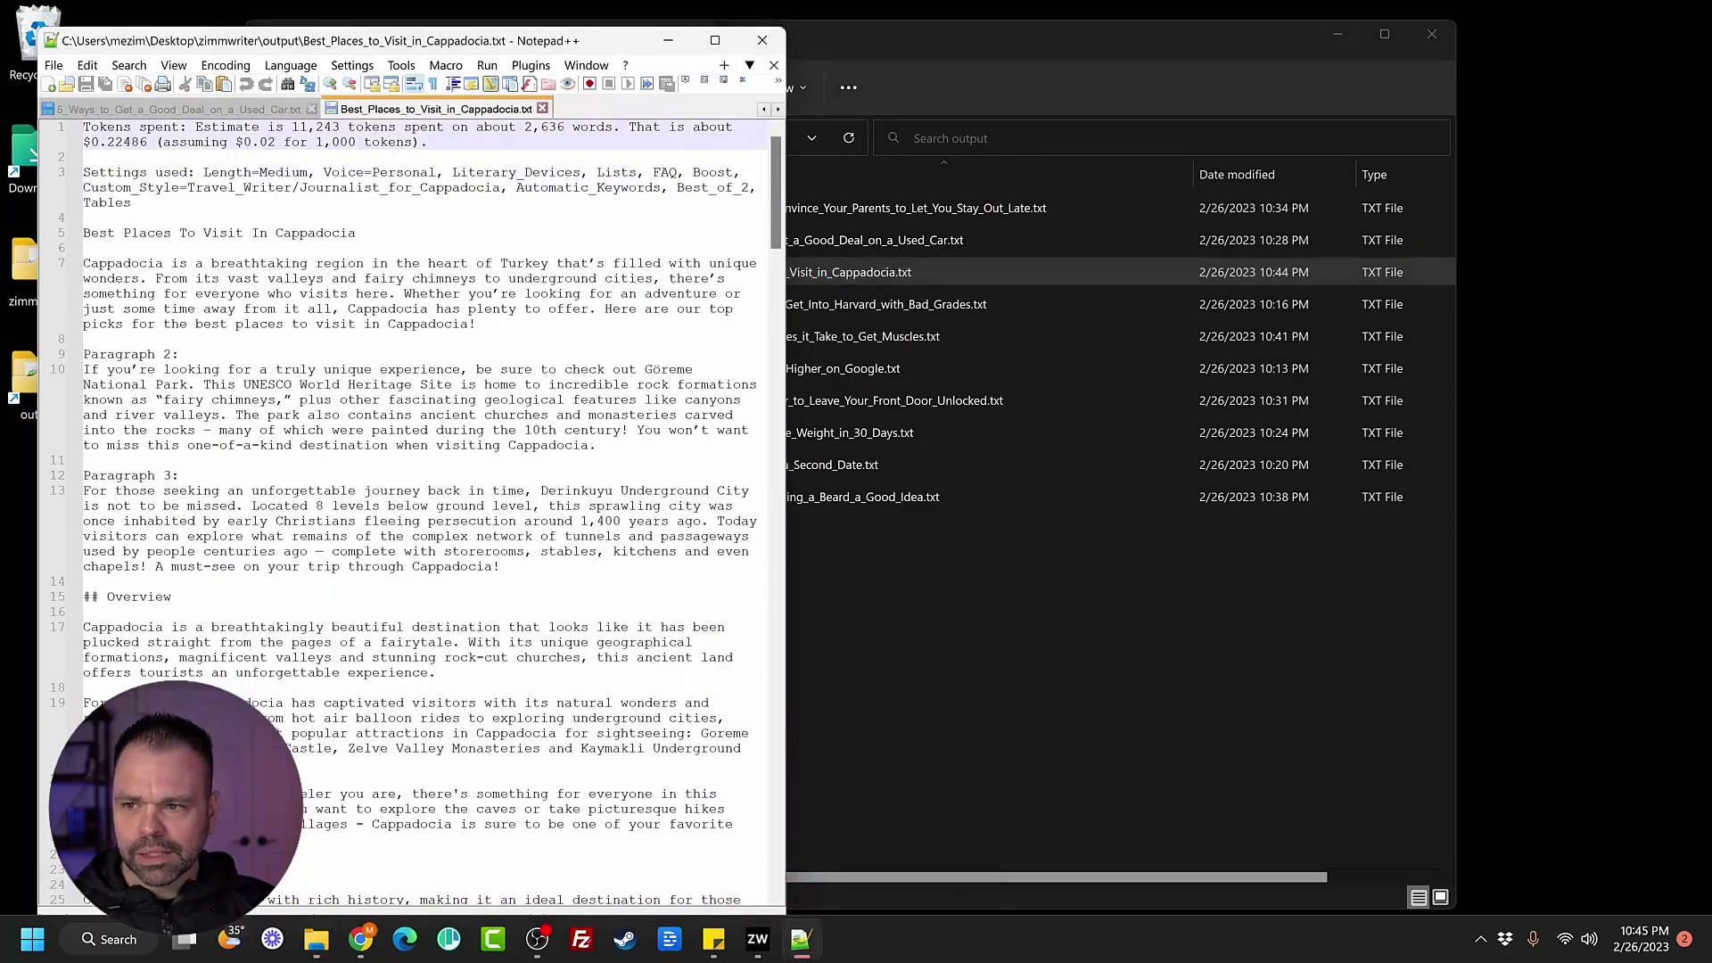
{"action": "left_click_drag", "start_coordinate": [187, 187], "coordinate": [492, 187]}
Step: Scroll through the Cappadocia post, then bring the output folder back to the front
{"action": "key", "text": "alt+Tab"}
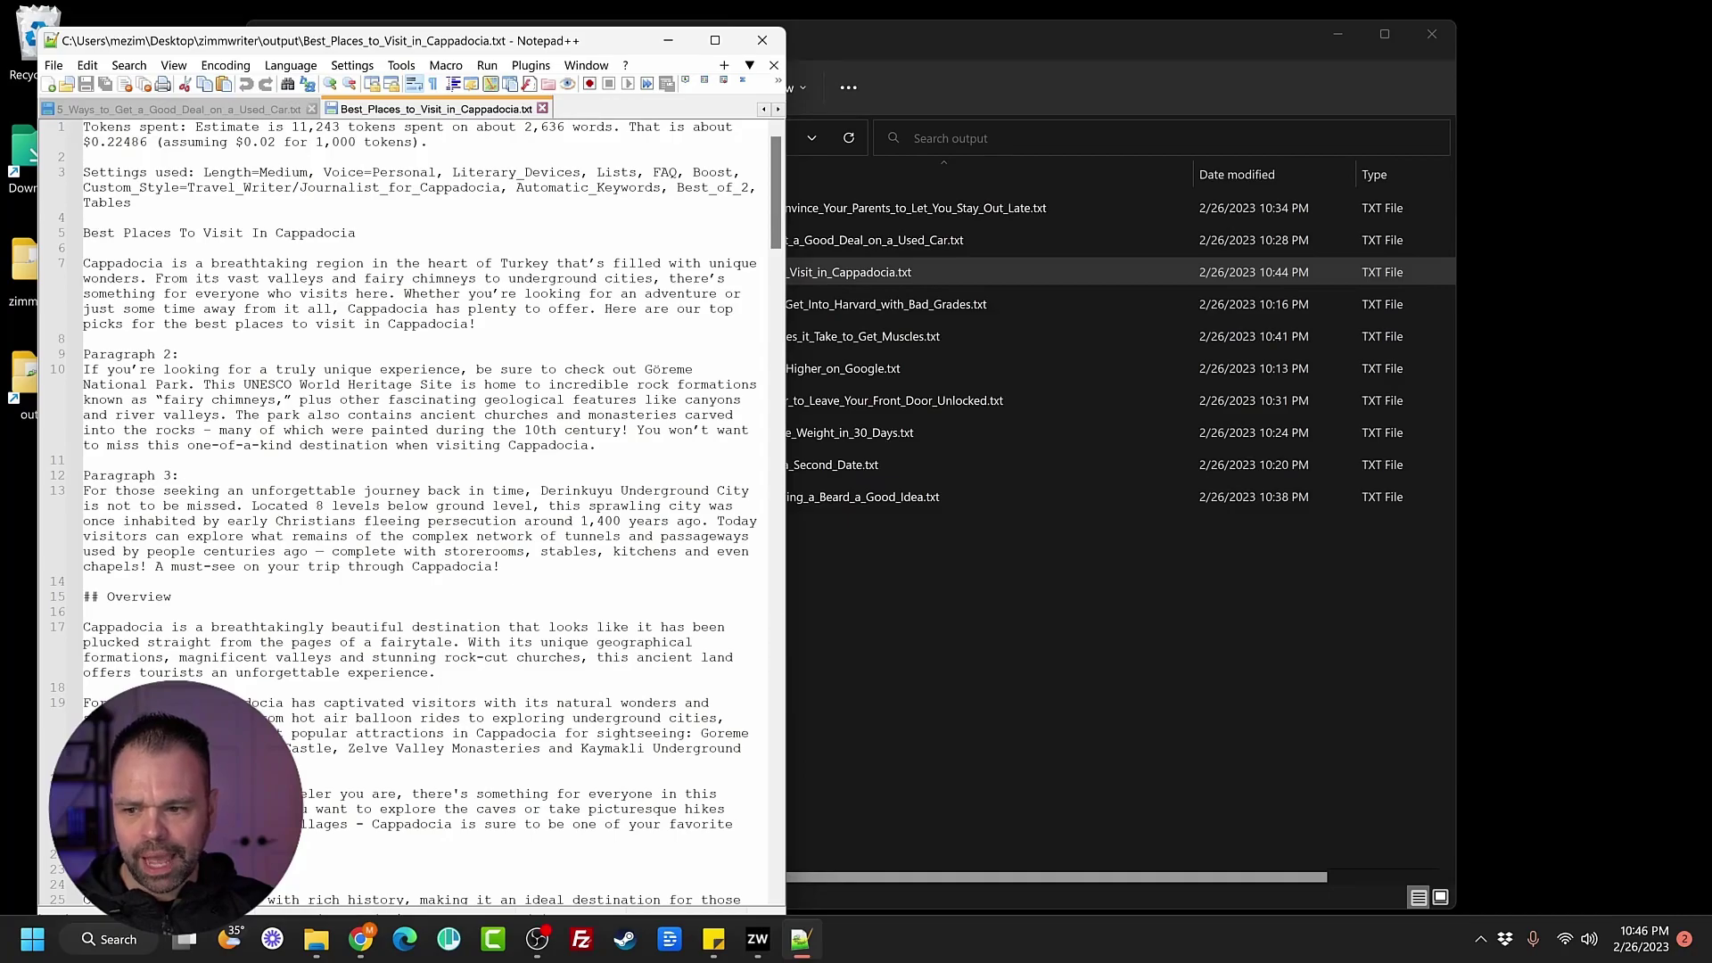
{"action": "scroll", "coordinate": [410, 508], "scroll_direction": "down", "scroll_amount": 20}
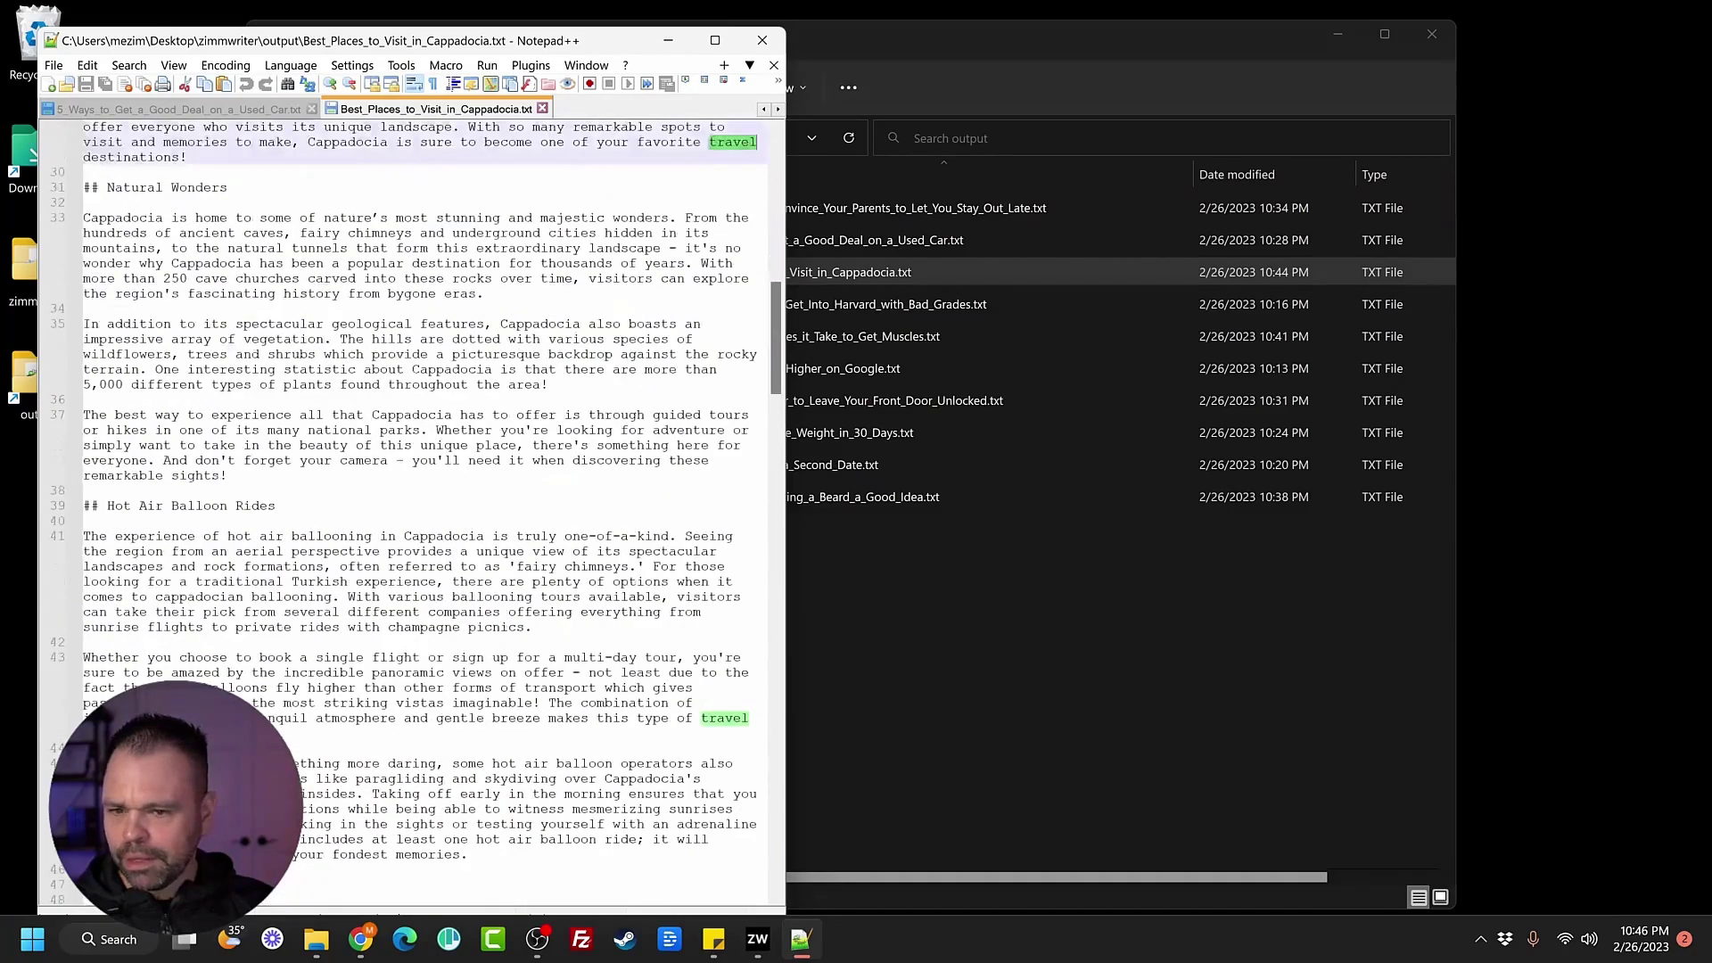
{"action": "scroll", "coordinate": [410, 508], "scroll_direction": "down", "scroll_amount": 10}
{"action": "scroll", "coordinate": [410, 508], "scroll_direction": "up", "scroll_amount": 20}
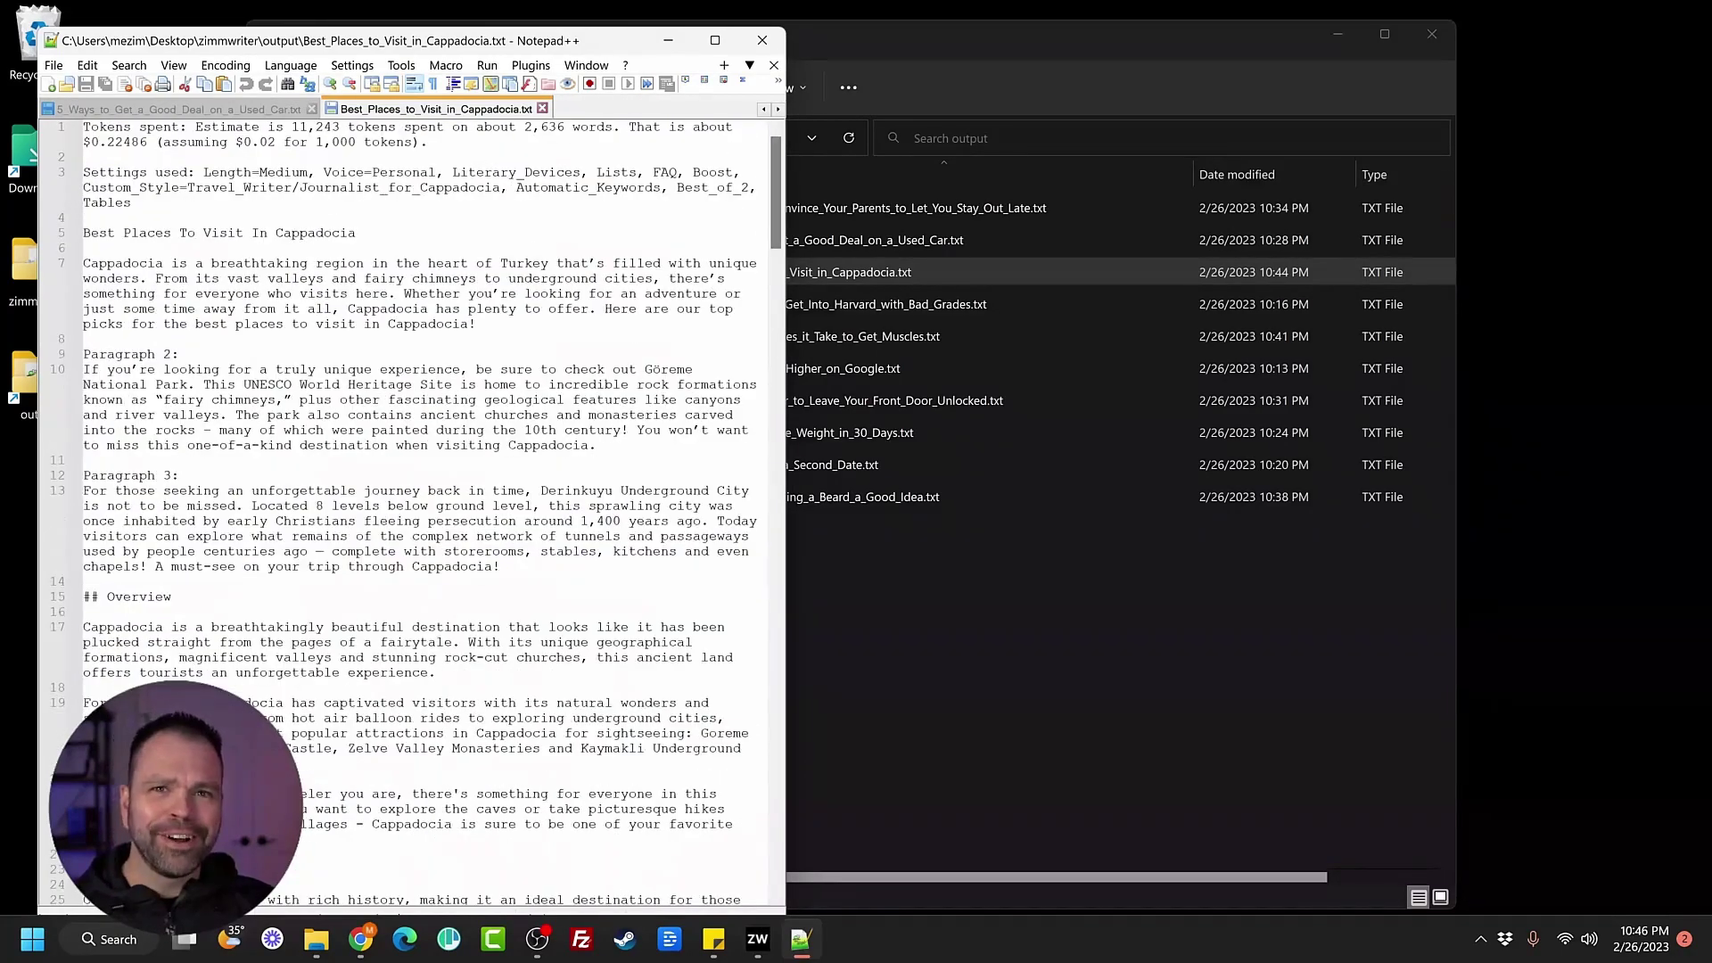
{"action": "left_click", "coordinate": [179, 475]}
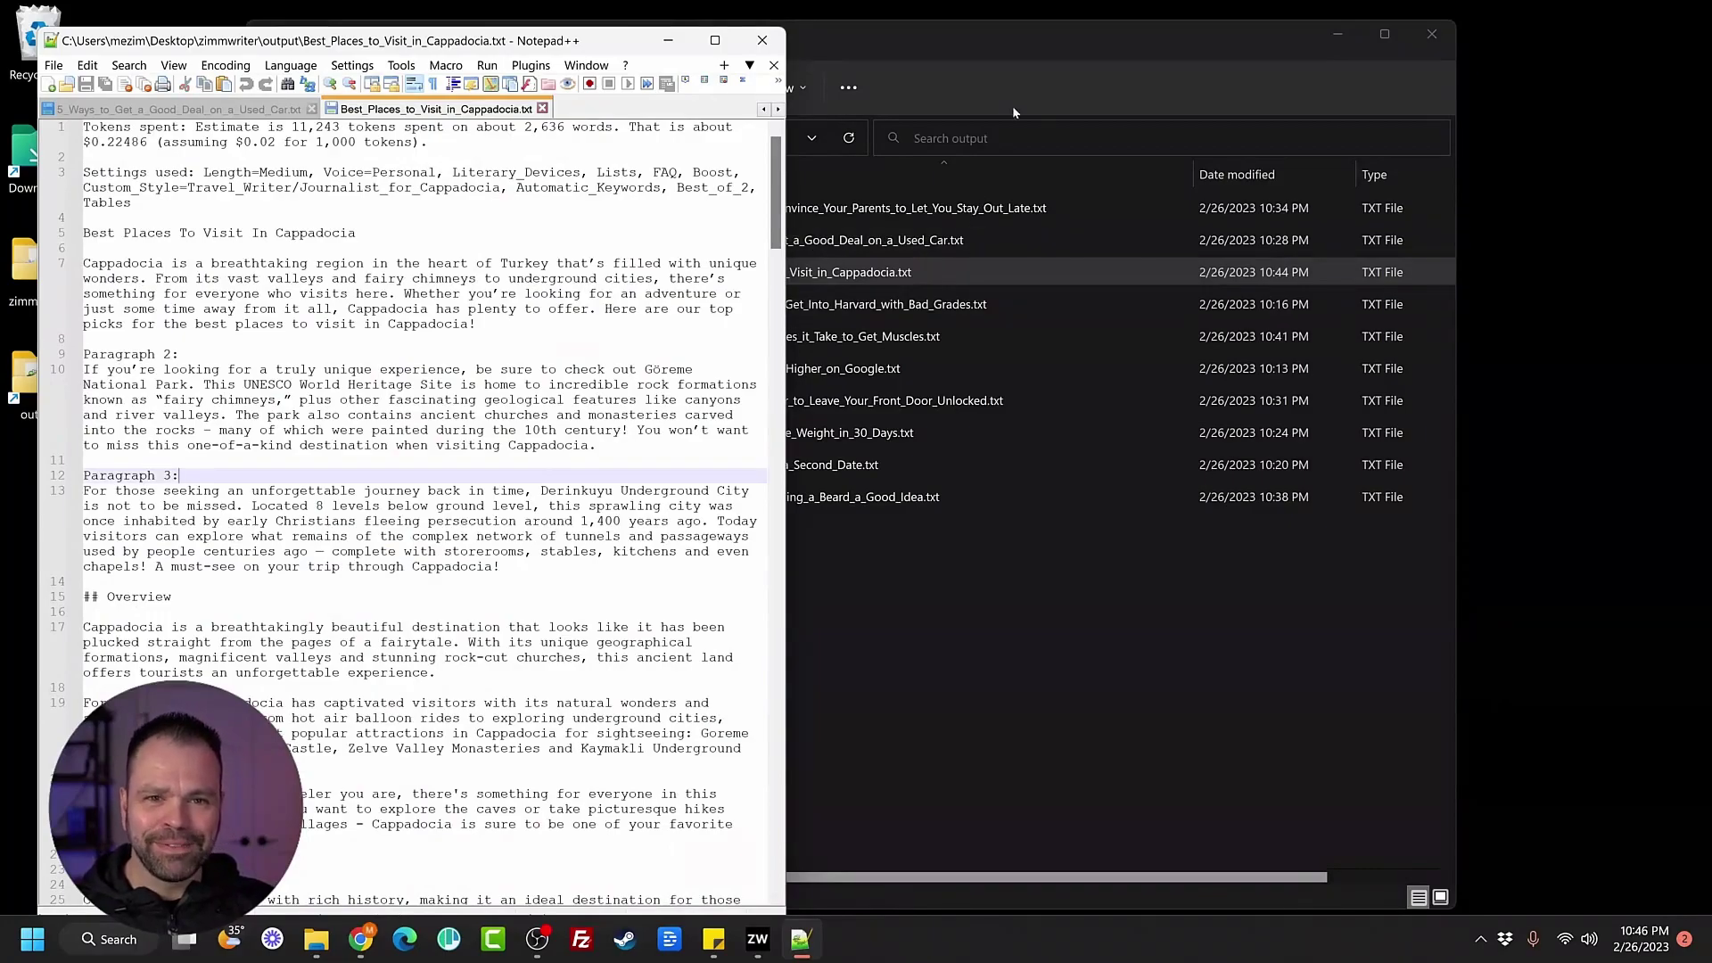
{"action": "left_click", "coordinate": [984, 113]}
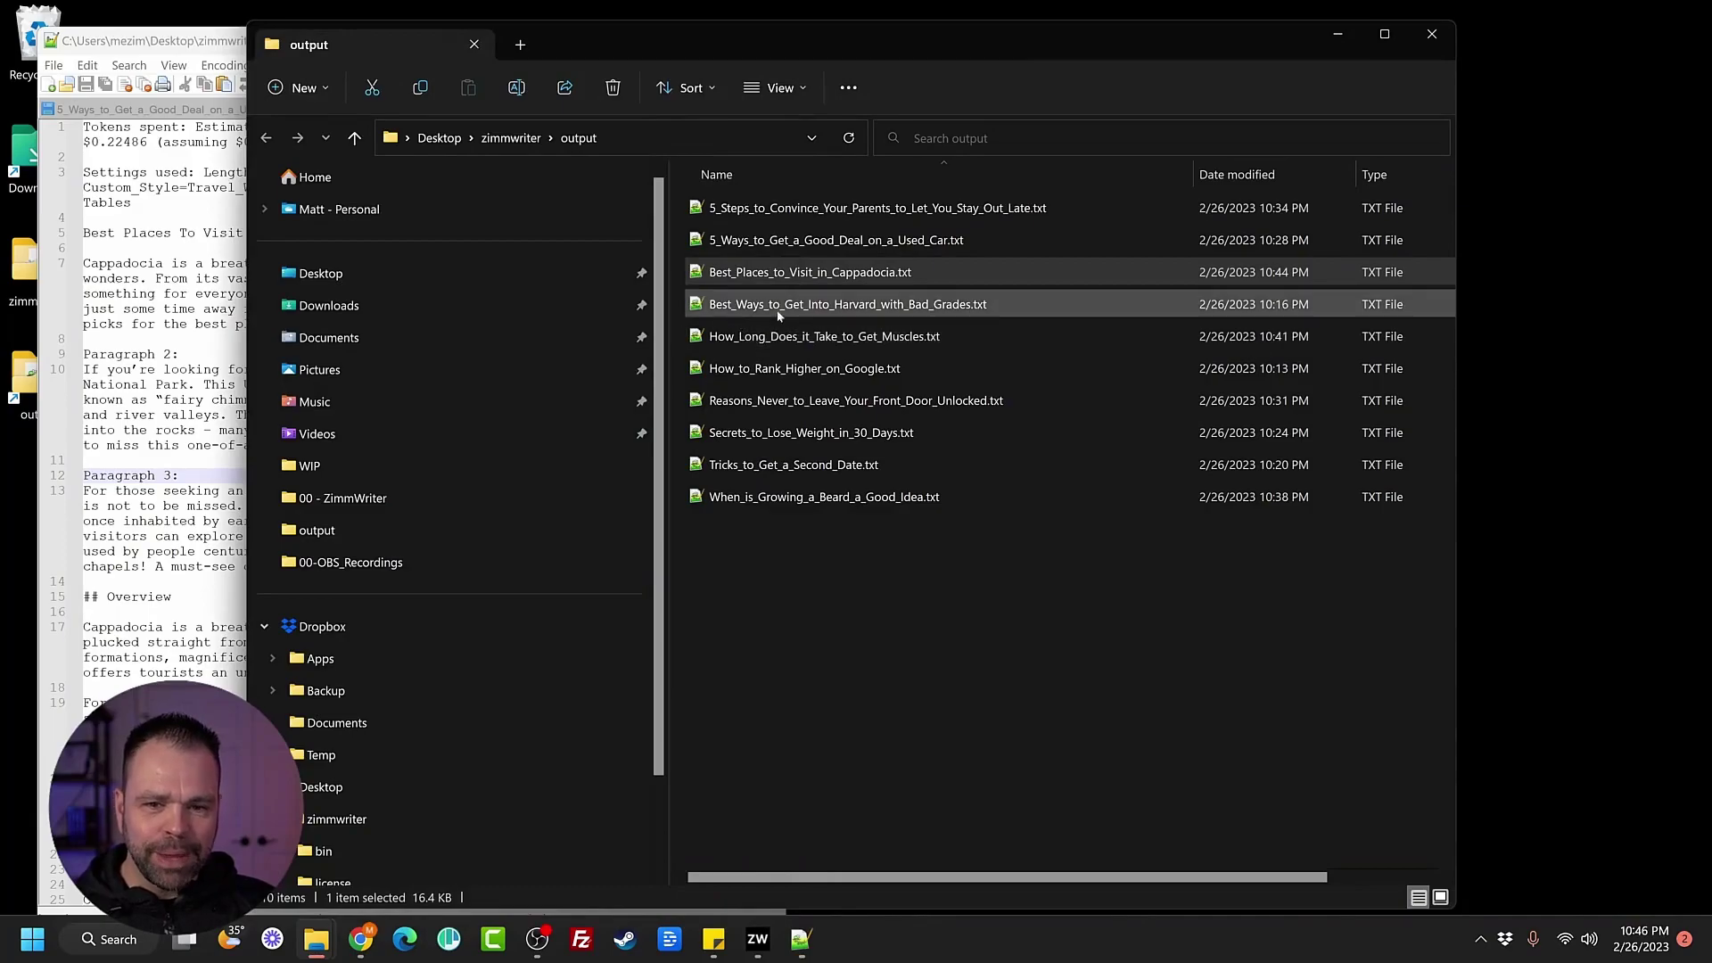
Step: Open the Harvard and muscle posts, highlighting Education_Advisor_or_College_Counselor and Fitness_Expert/Personal_Trainer styles
{"action": "double_click", "coordinate": [815, 304]}
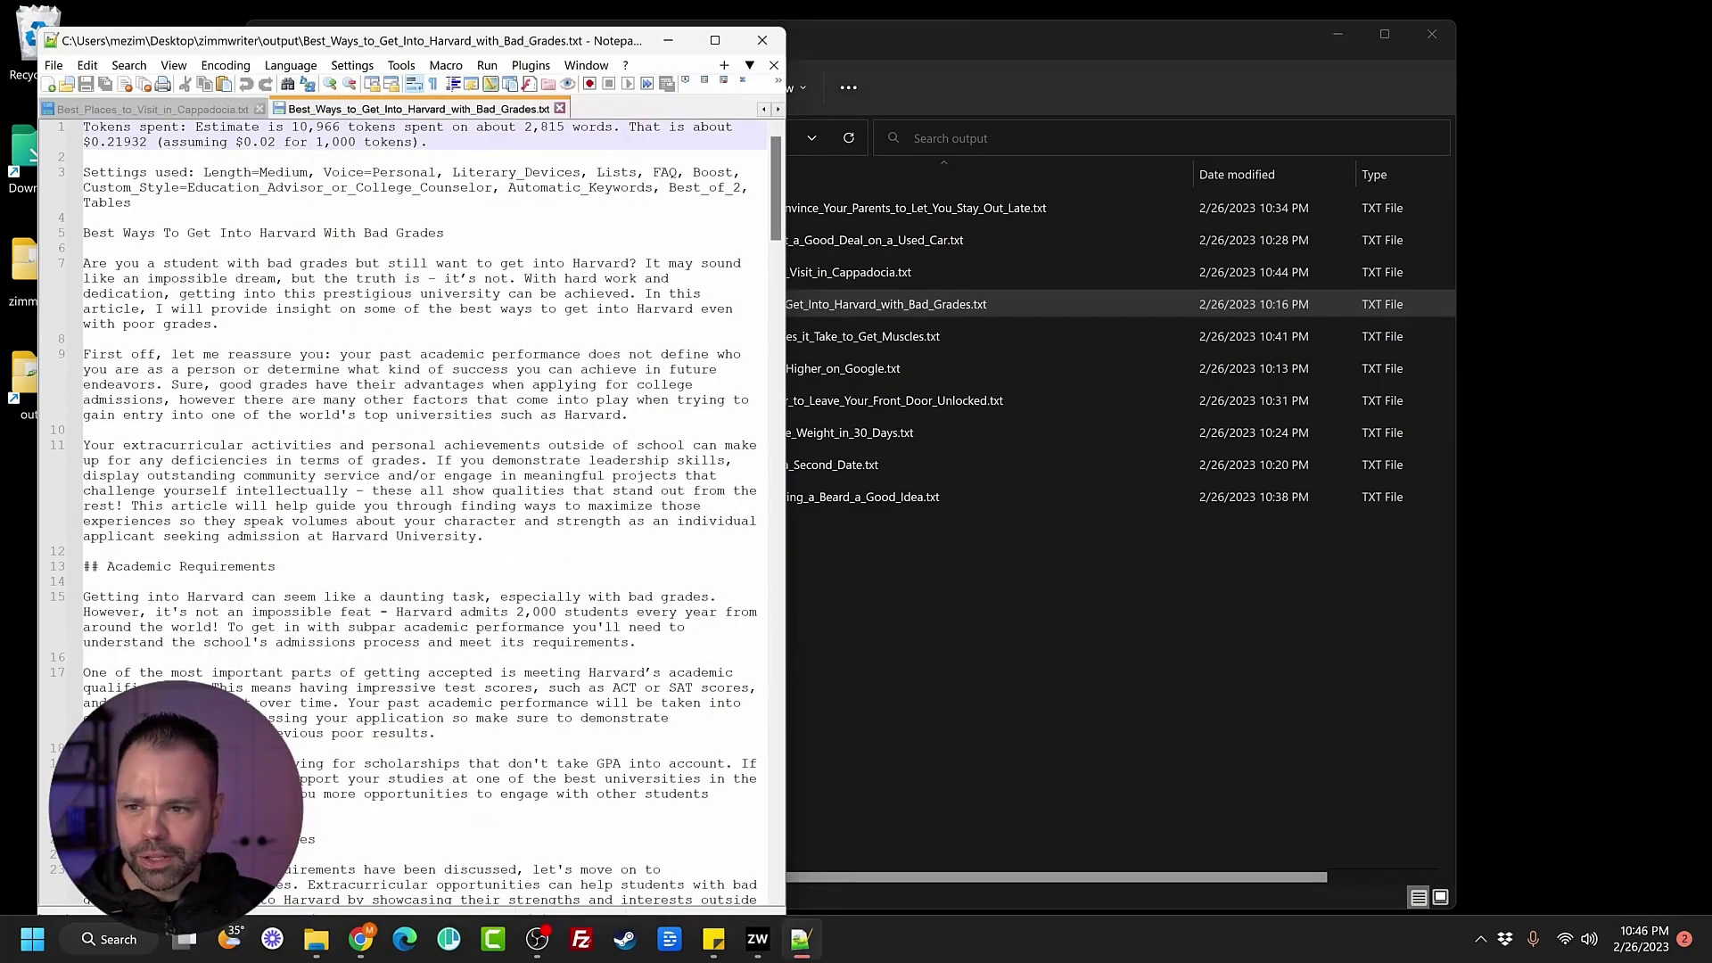
{"action": "left_click_drag", "start_coordinate": [187, 187], "coordinate": [492, 187]}
{"action": "double_click", "coordinate": [910, 338]}
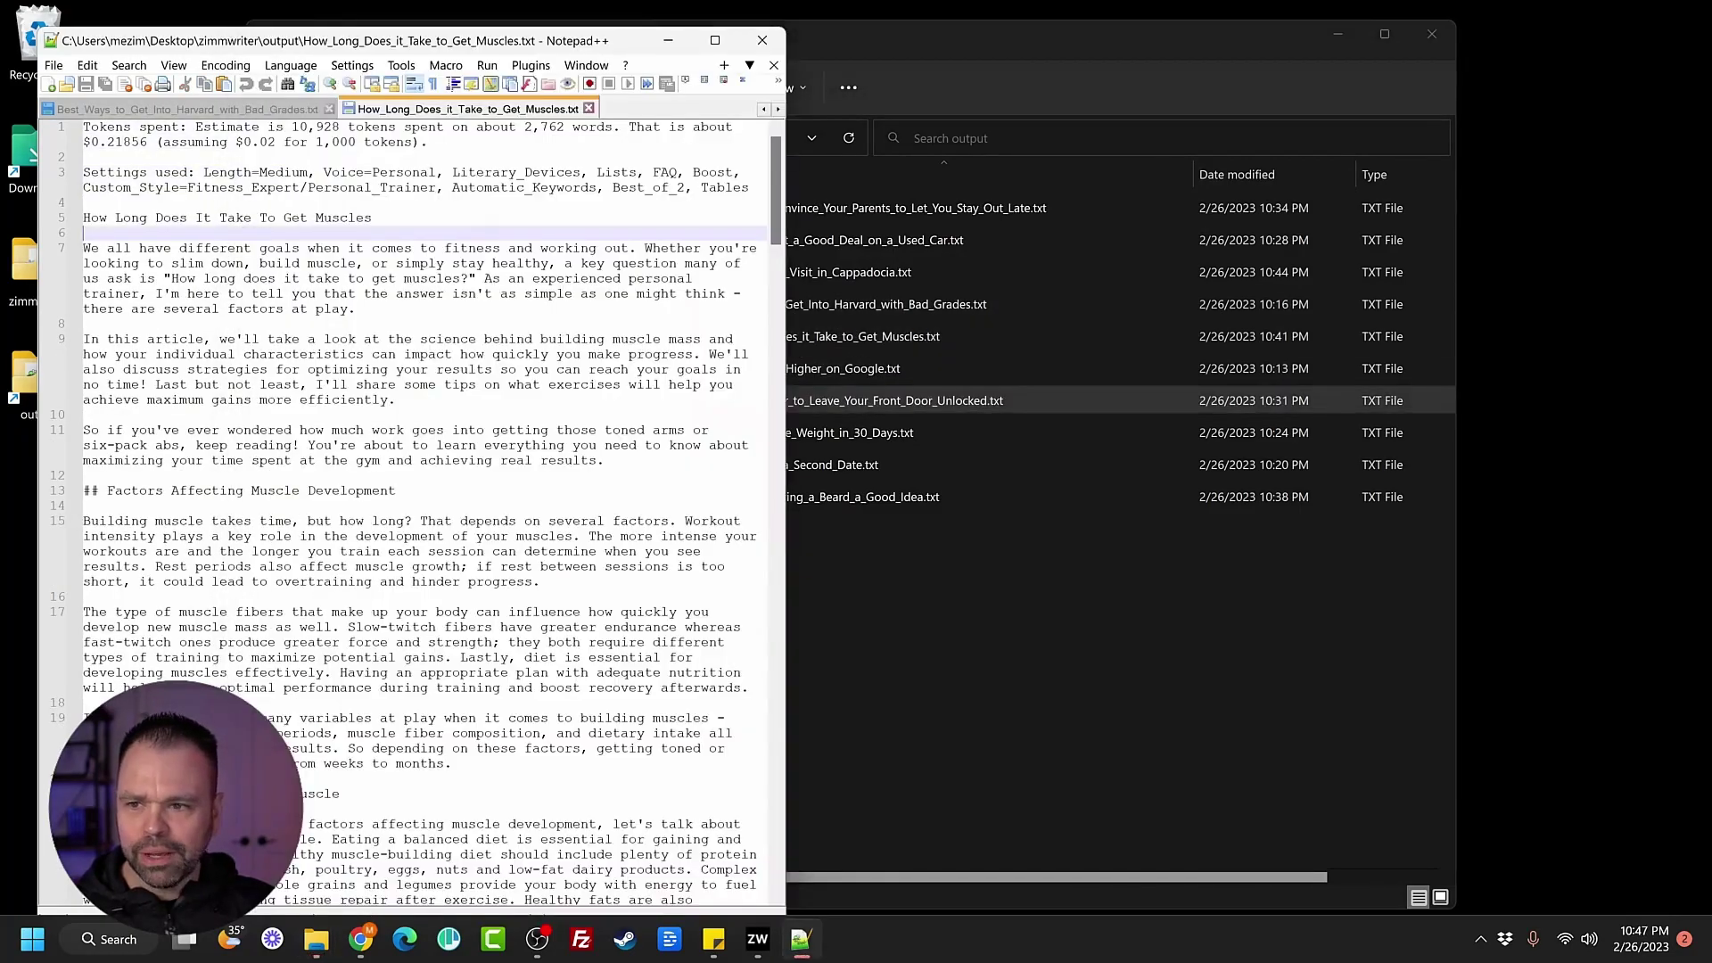
{"action": "left_click_drag", "start_coordinate": [187, 187], "coordinate": [444, 187]}
Step: Open the weight-loss, second-date and beard posts, highlighting the beard post's Men's_Grooming_Expert style
{"action": "left_click", "coordinate": [869, 433]}
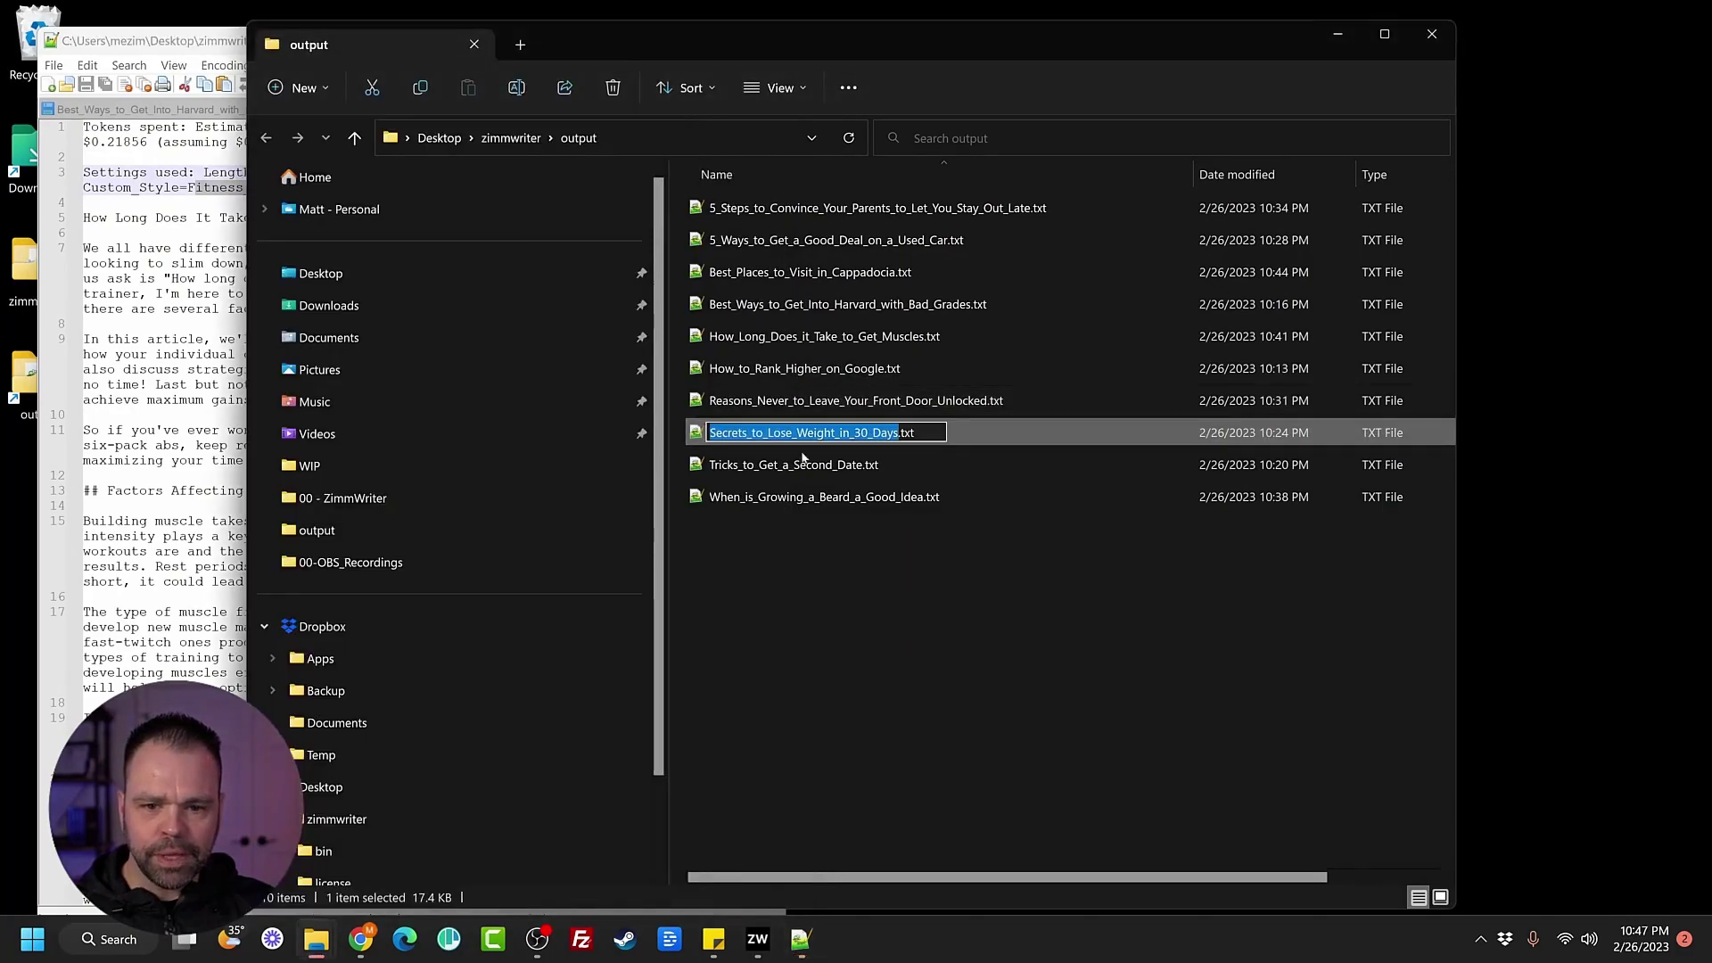
{"action": "double_click", "coordinate": [822, 434]}
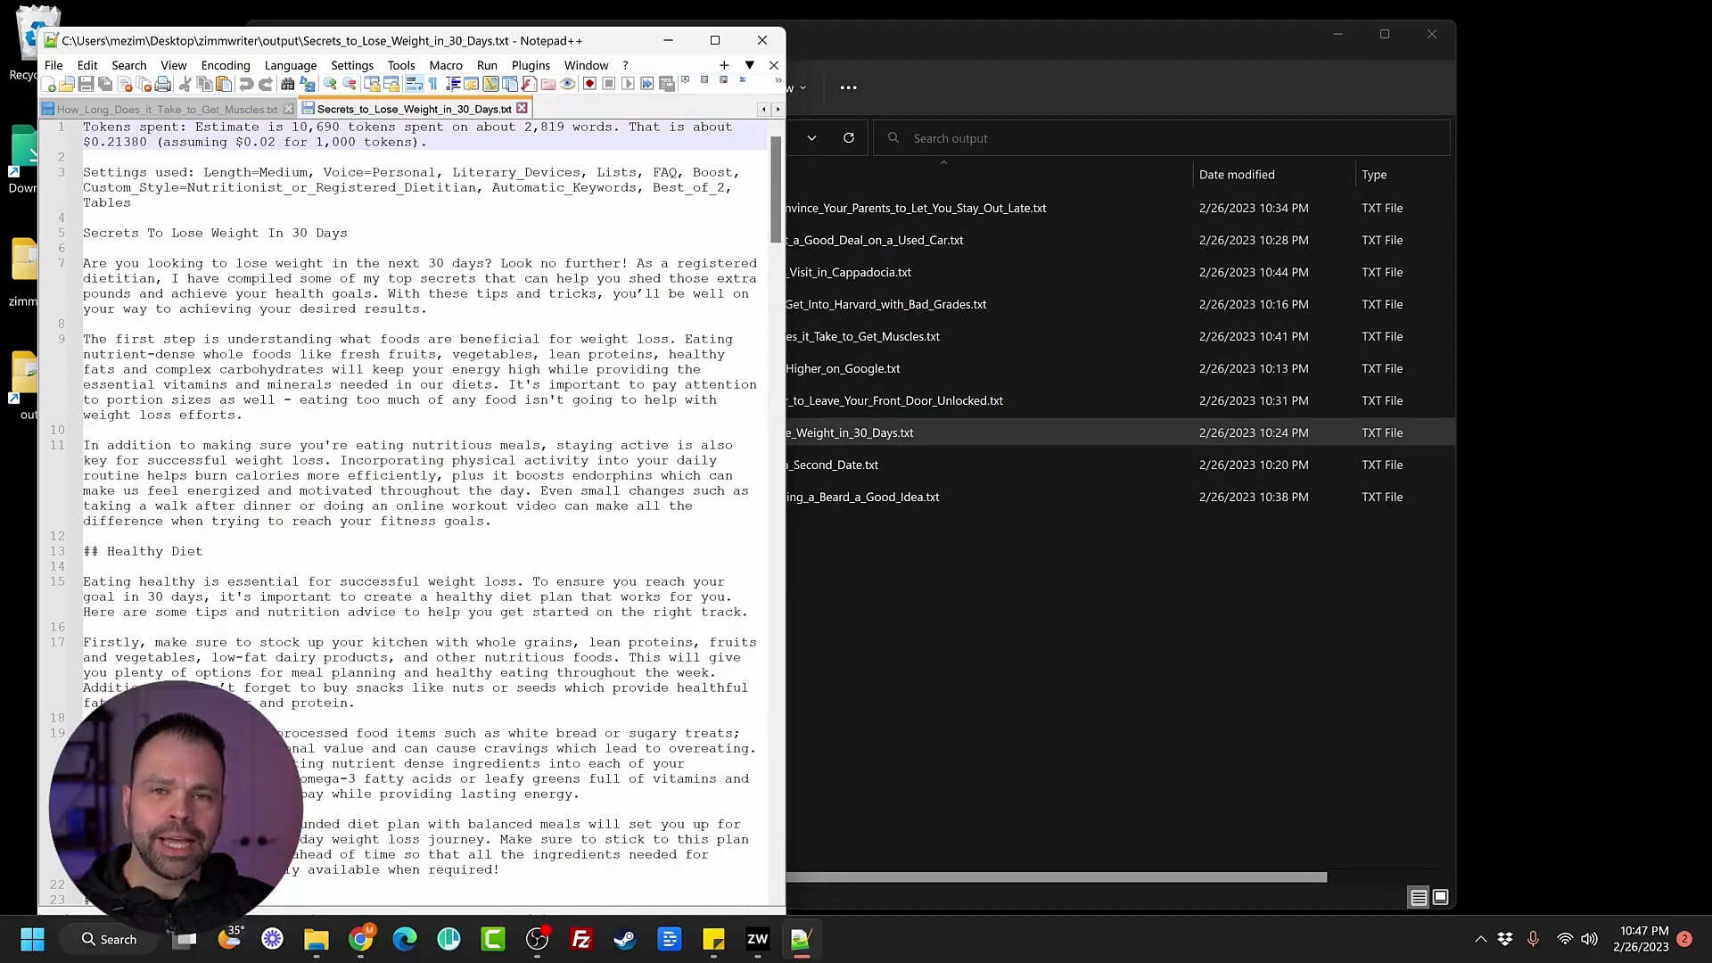
{"action": "left_click", "coordinate": [836, 464]}
{"action": "double_click", "coordinate": [836, 465]}
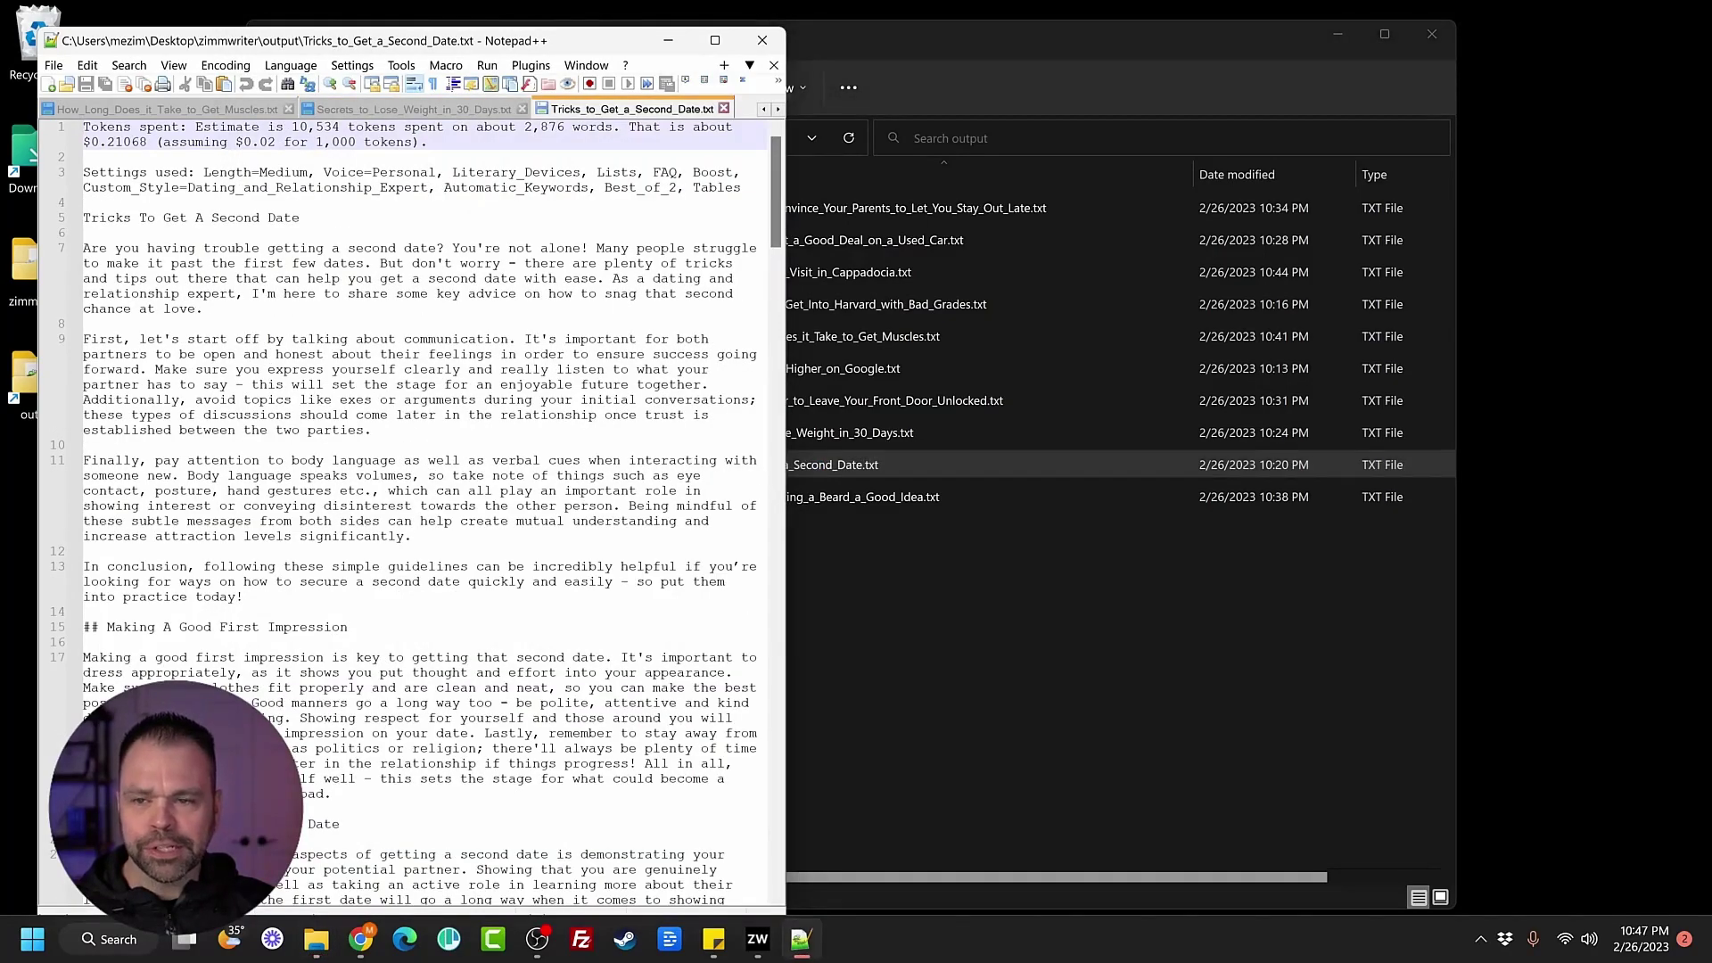
{"action": "left_click", "coordinate": [855, 496]}
{"action": "double_click", "coordinate": [855, 495]}
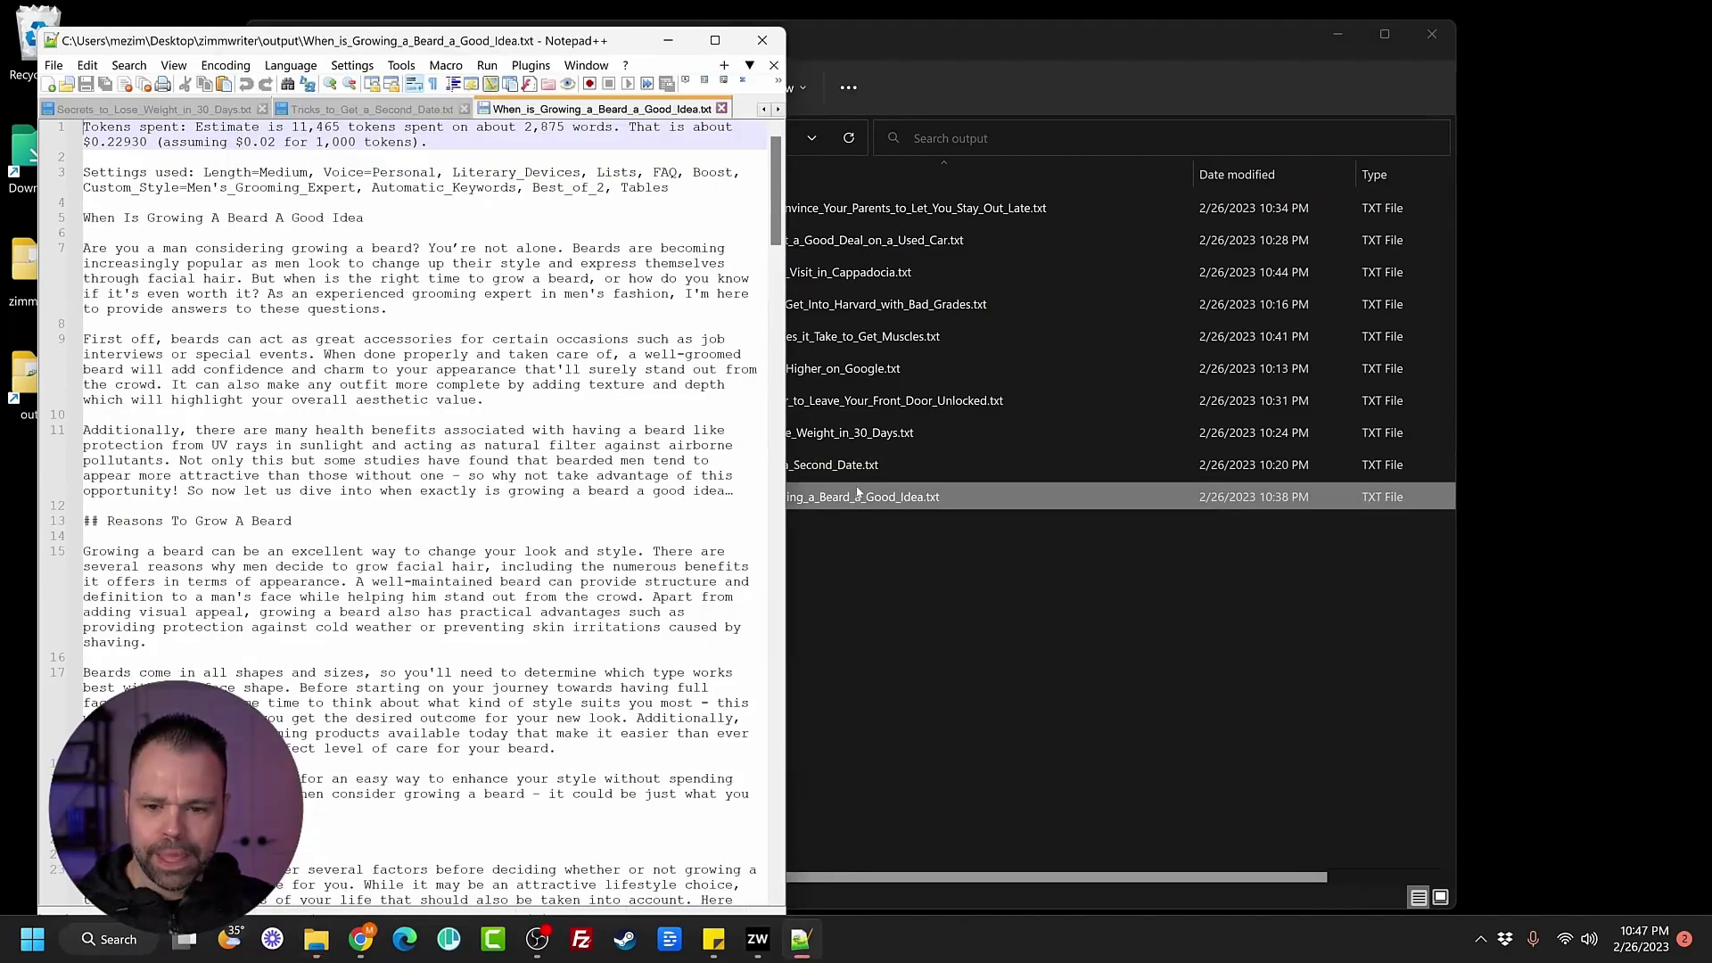
{"action": "left_click", "coordinate": [921, 560]}
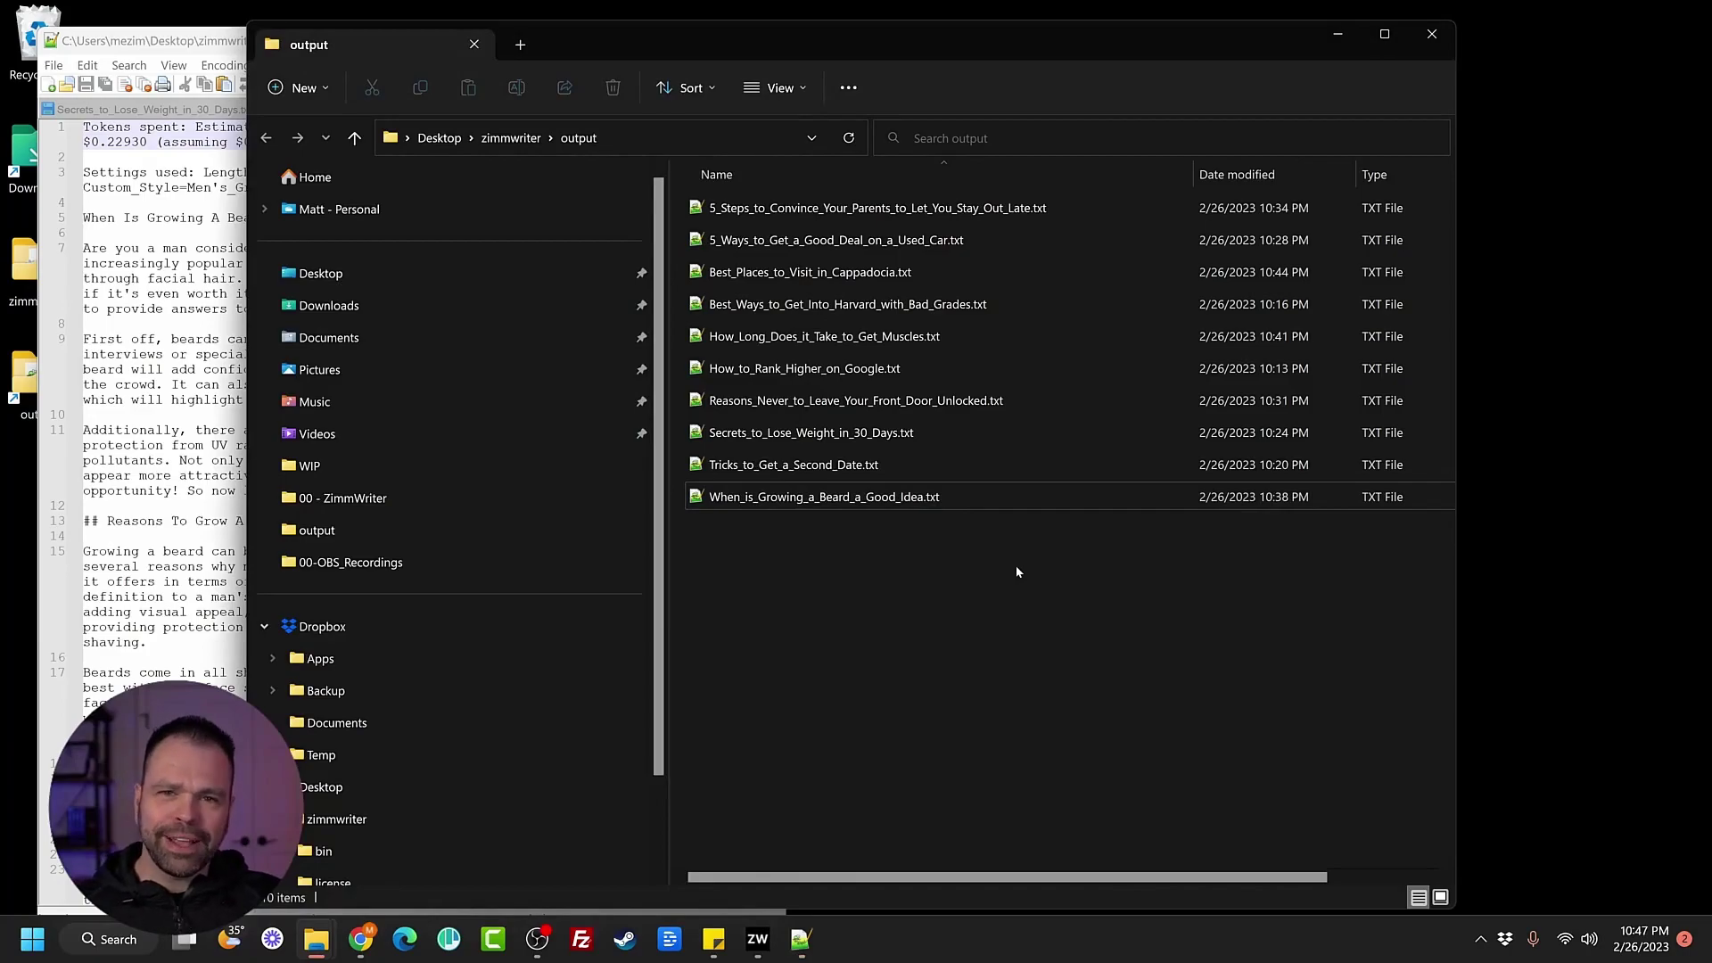
{"action": "left_click", "coordinate": [75, 218]}
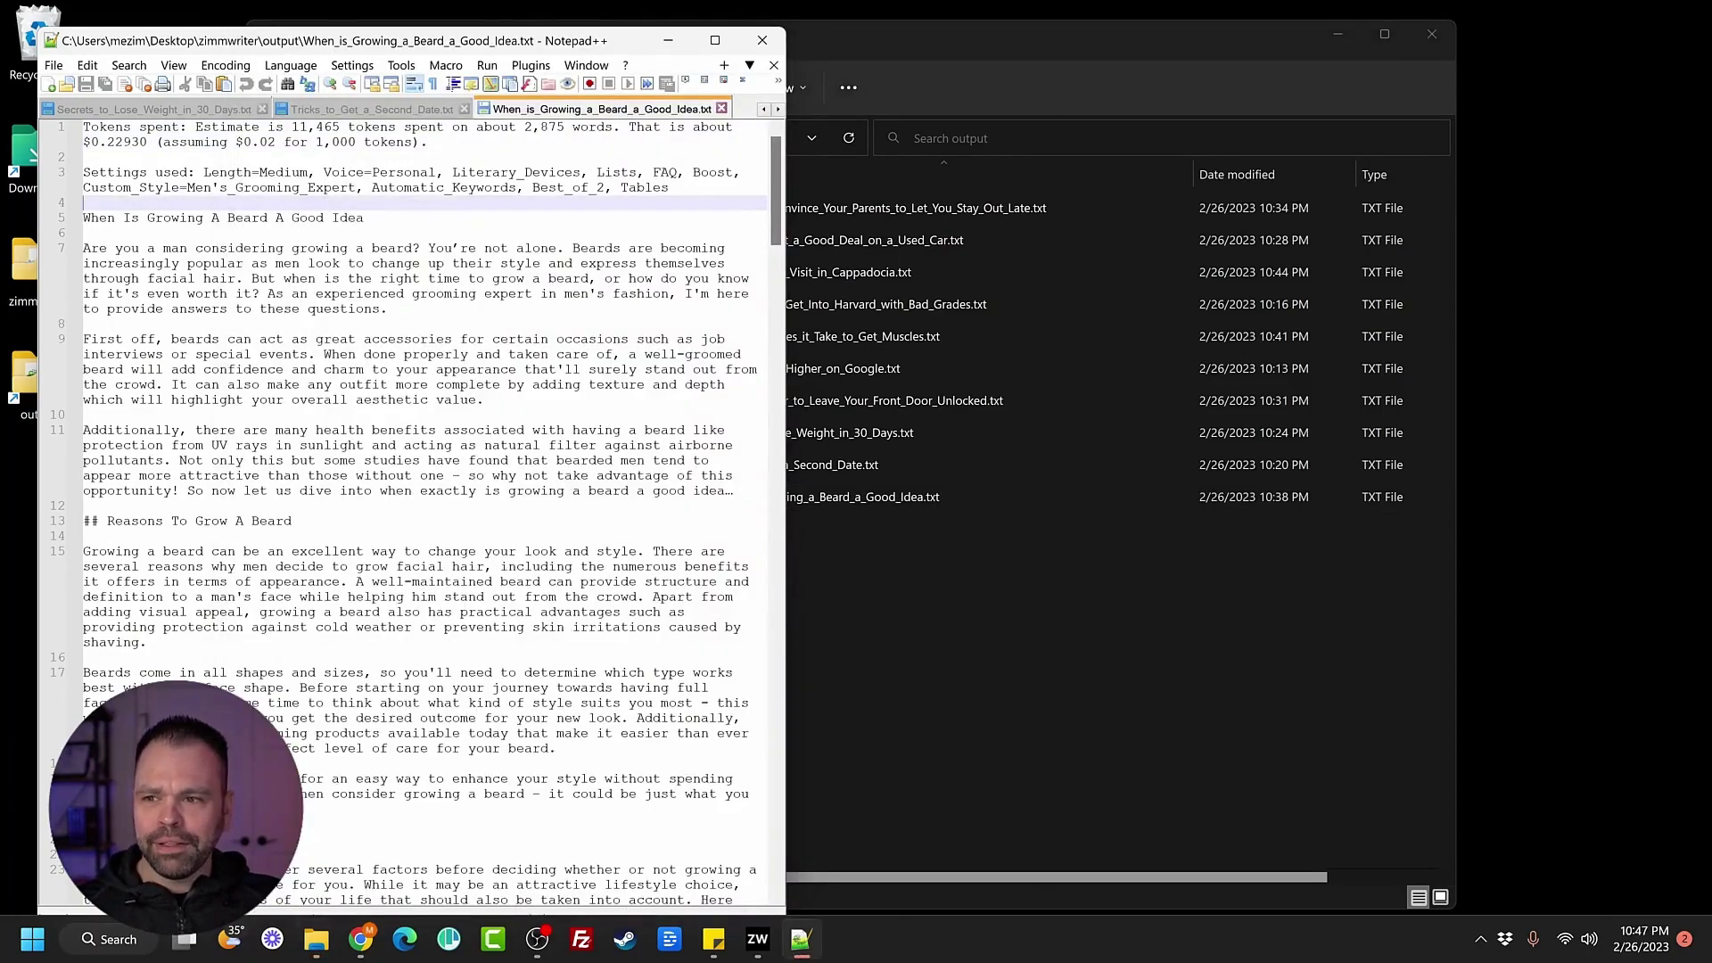
{"action": "left_click_drag", "start_coordinate": [90, 188], "coordinate": [348, 187]}
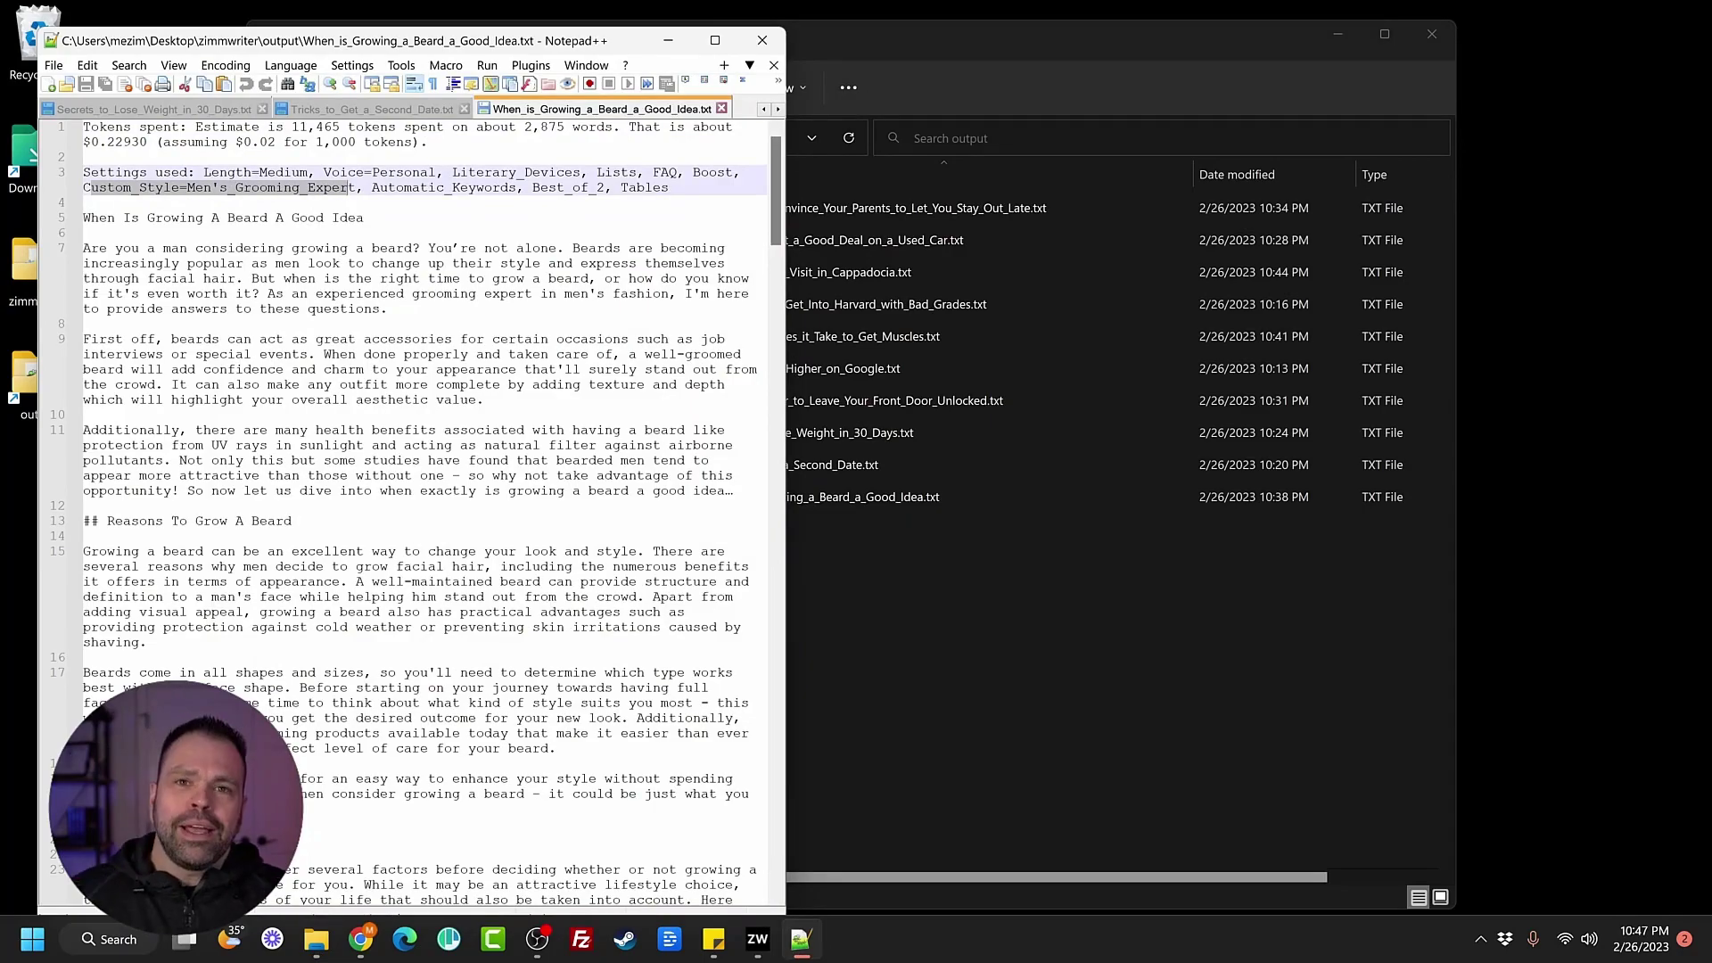